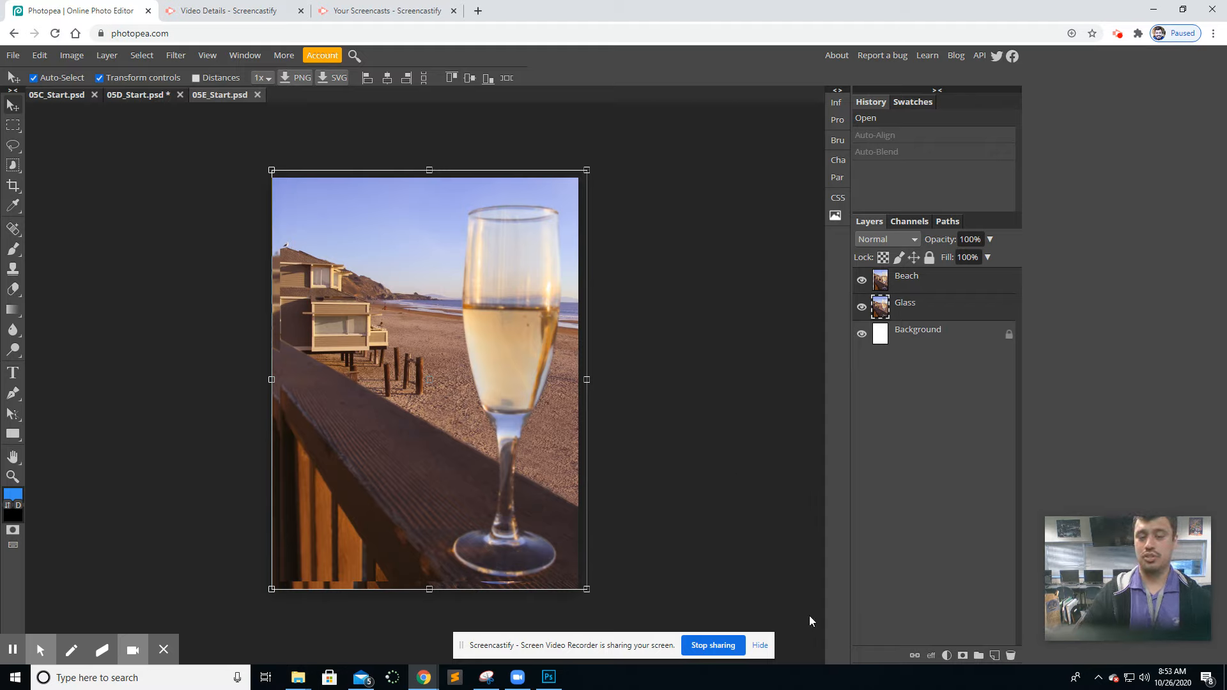
# Compare the Beach and Glass photos by repeatedly hiding and showing the Beach layer
pyautogui.click(739, 458)
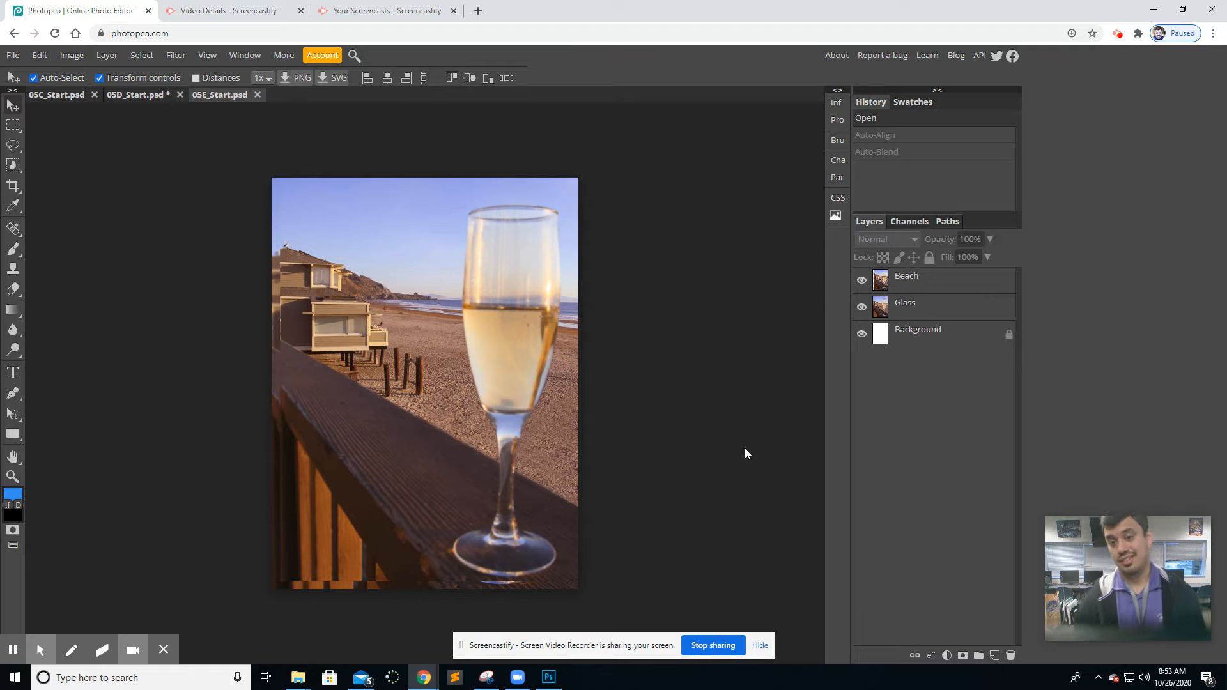
pyautogui.click(862, 281)
pyautogui.click(863, 281)
pyautogui.click(863, 280)
pyautogui.click(862, 281)
pyautogui.click(863, 281)
pyautogui.click(863, 280)
pyautogui.click(862, 280)
pyautogui.click(862, 281)
pyautogui.click(863, 280)
pyautogui.click(863, 281)
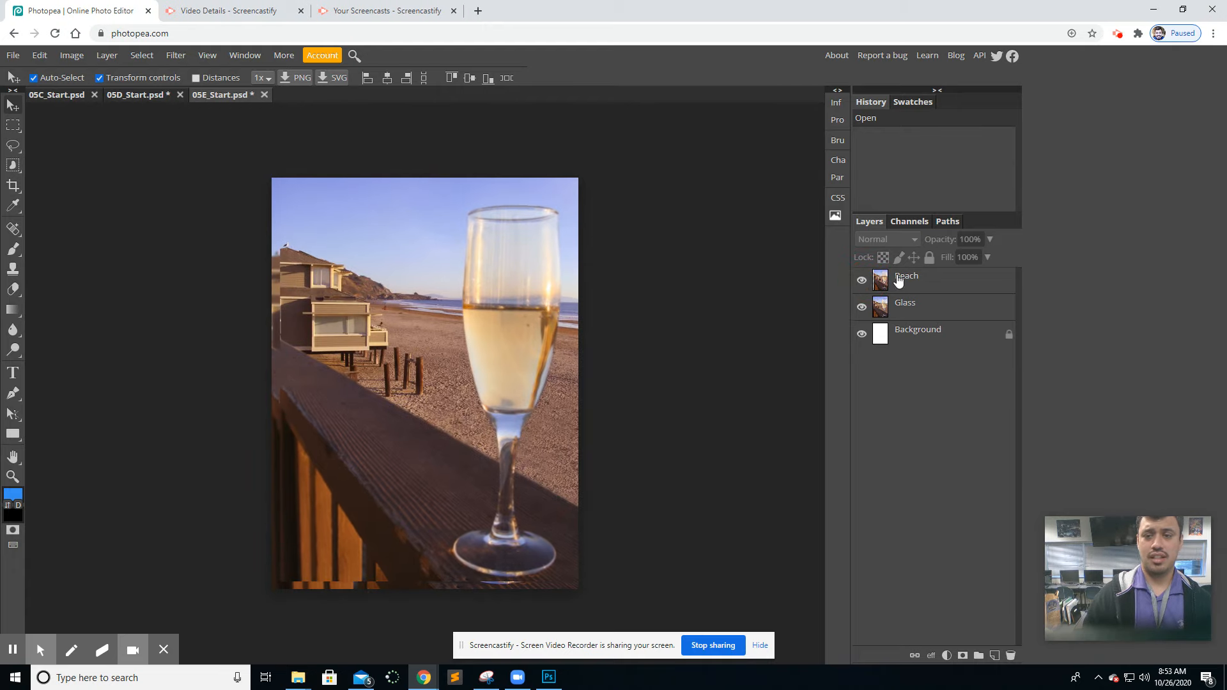
pyautogui.click(916, 280)
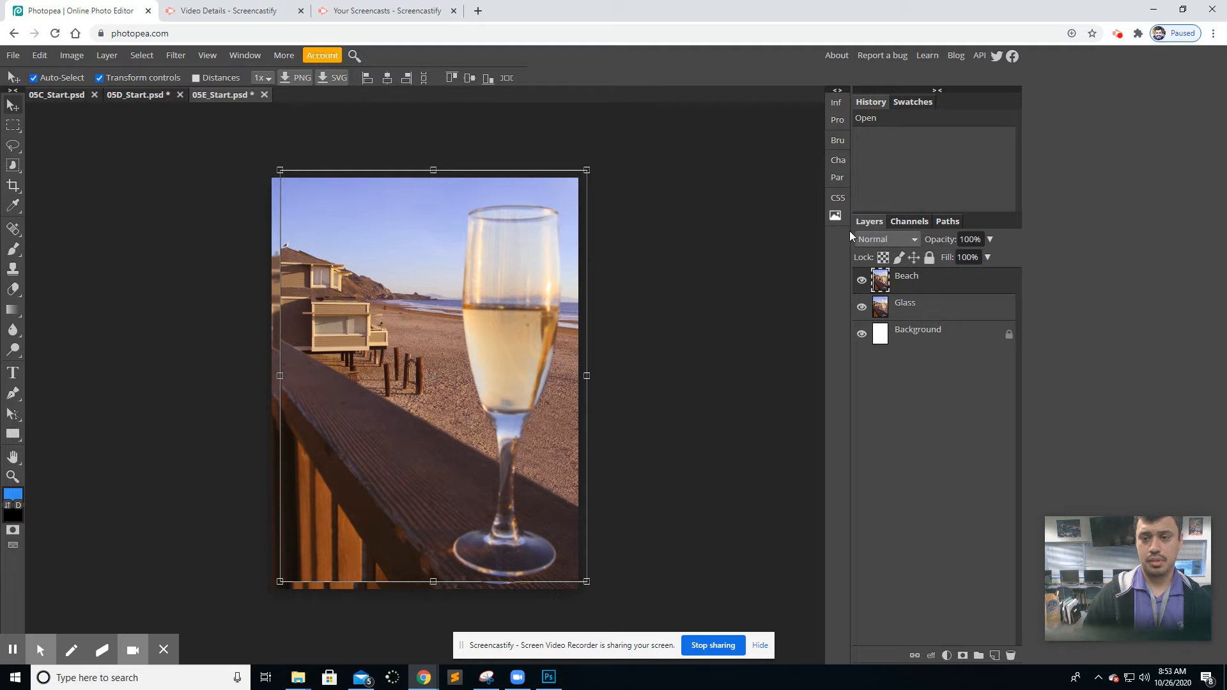
pyautogui.click(863, 280)
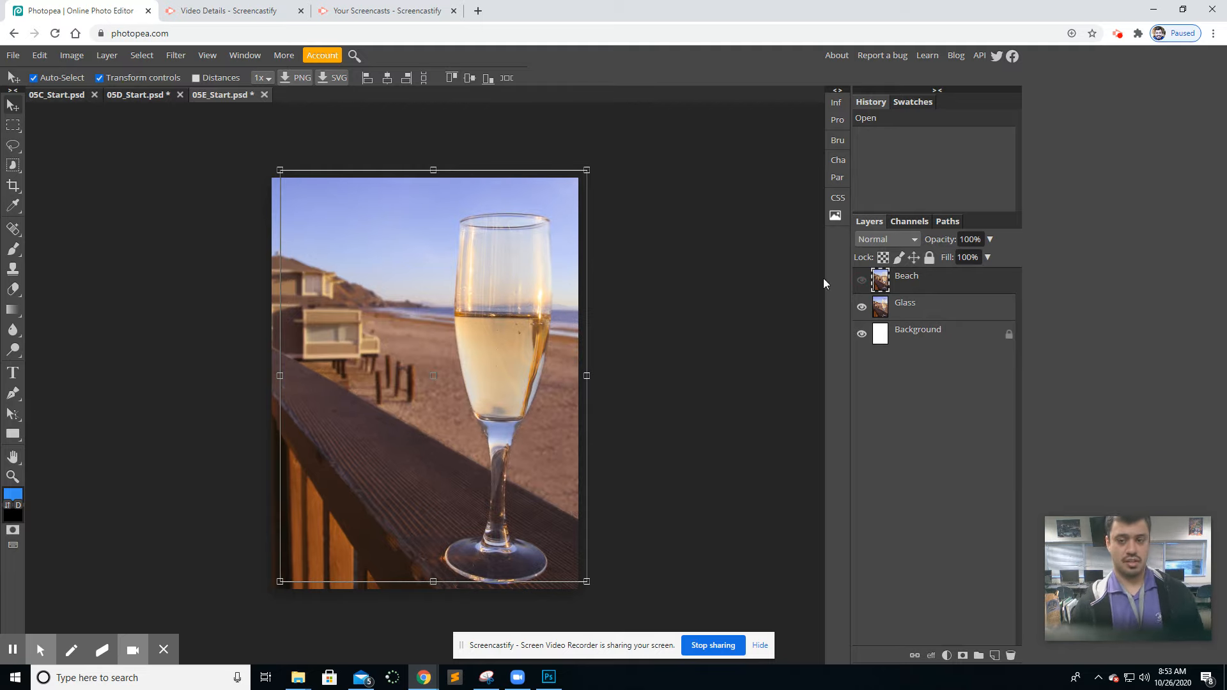
pyautogui.click(862, 280)
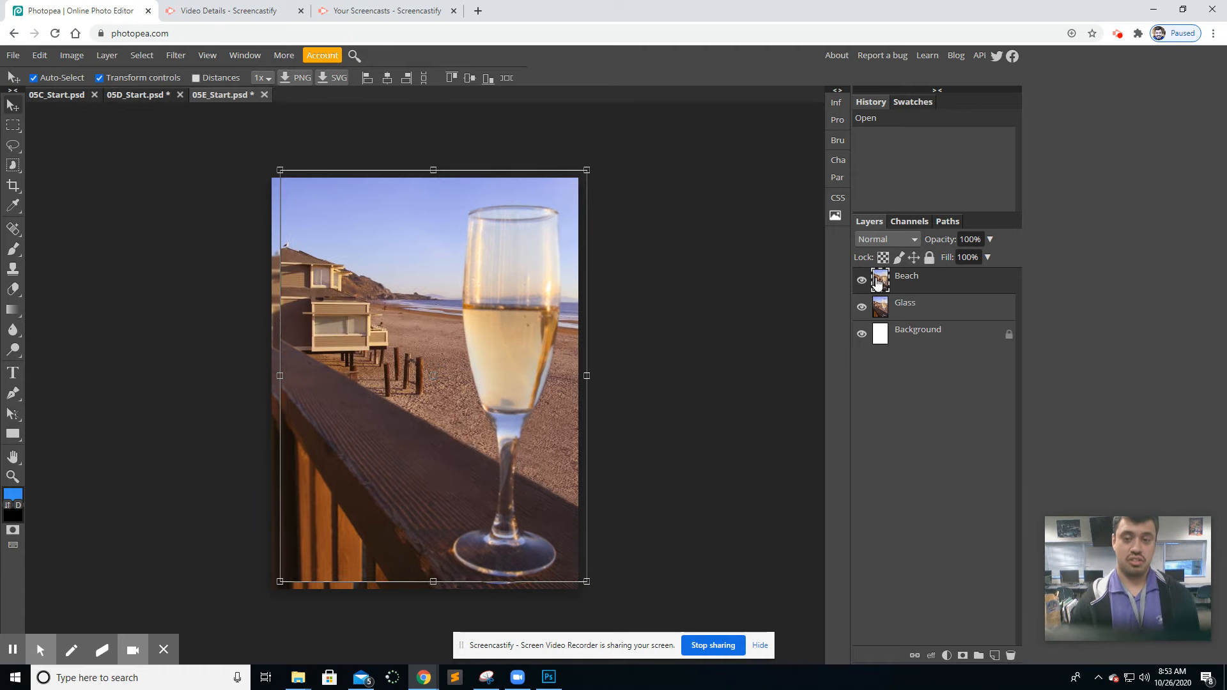
pyautogui.click(921, 309)
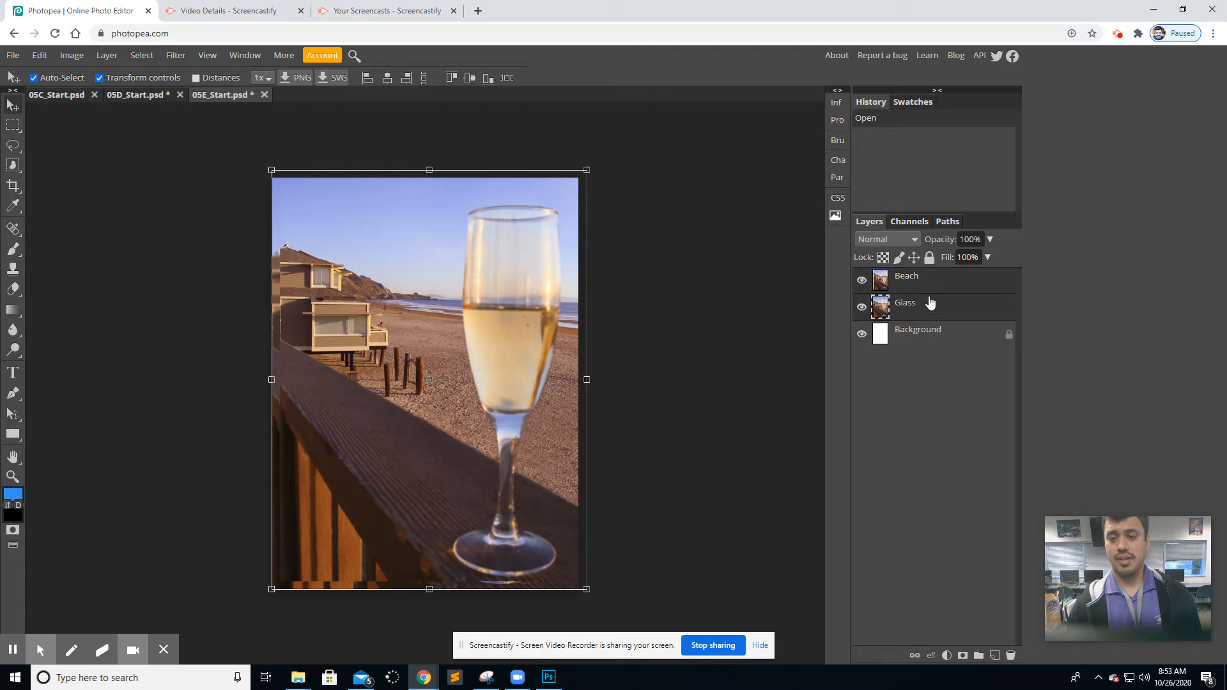
pyautogui.click(887, 280)
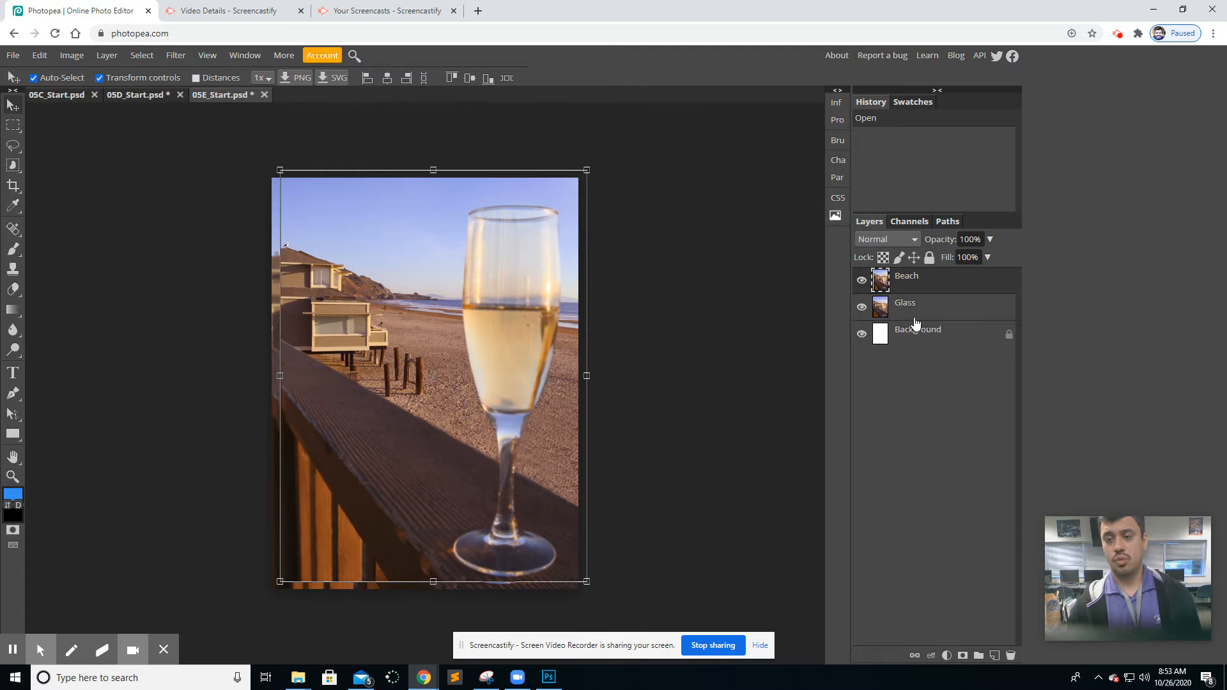
pyautogui.click(914, 309)
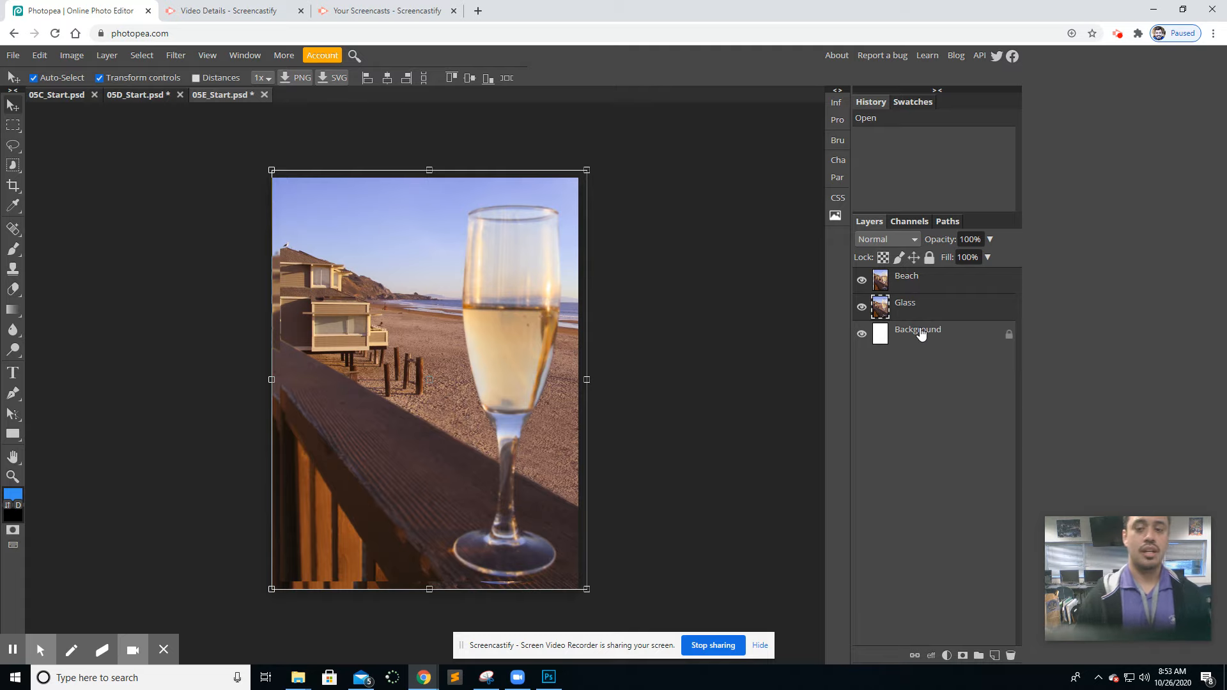
pyautogui.click(918, 286)
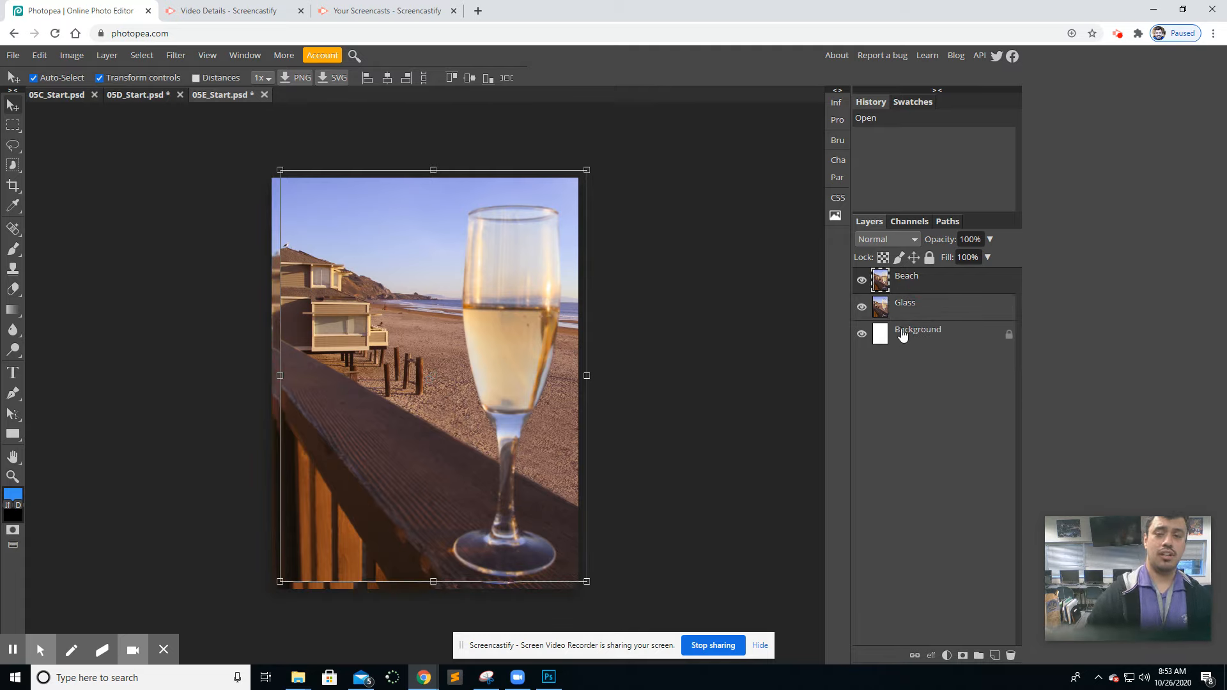
pyautogui.click(904, 344)
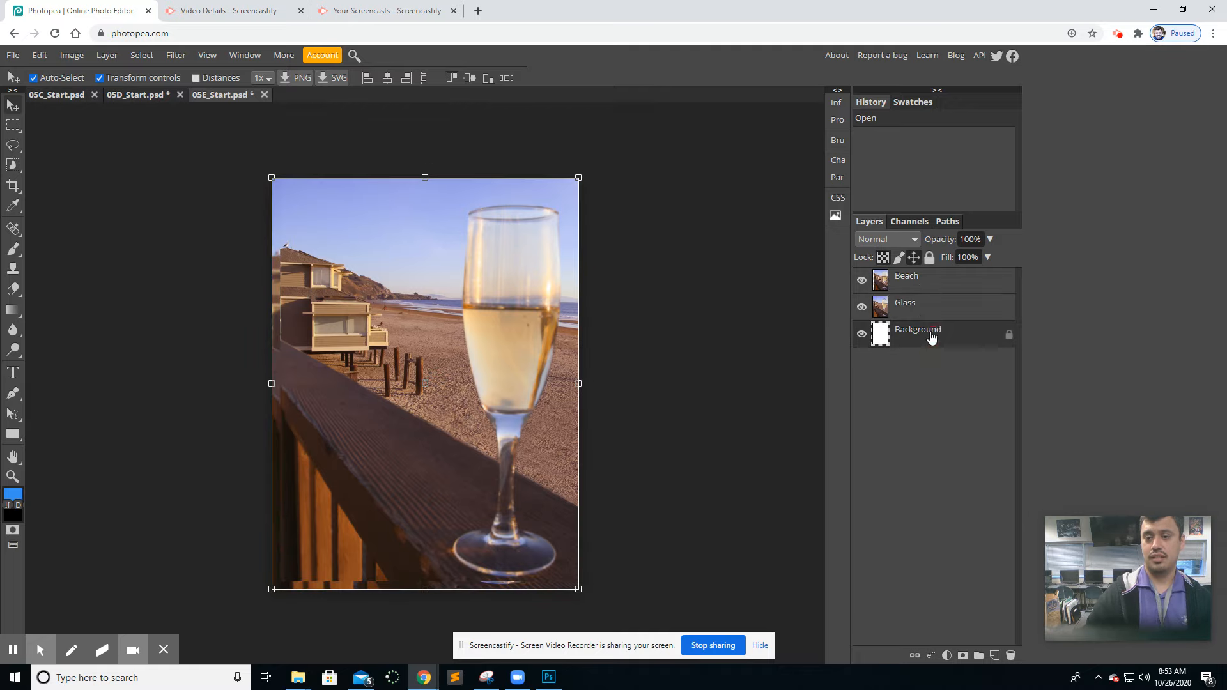
# Auto-Align the Beach and Glass layers and check their alignment by toggling the Beach layer's visibility
pyautogui.click(921, 286)
pyautogui.click(920, 317)
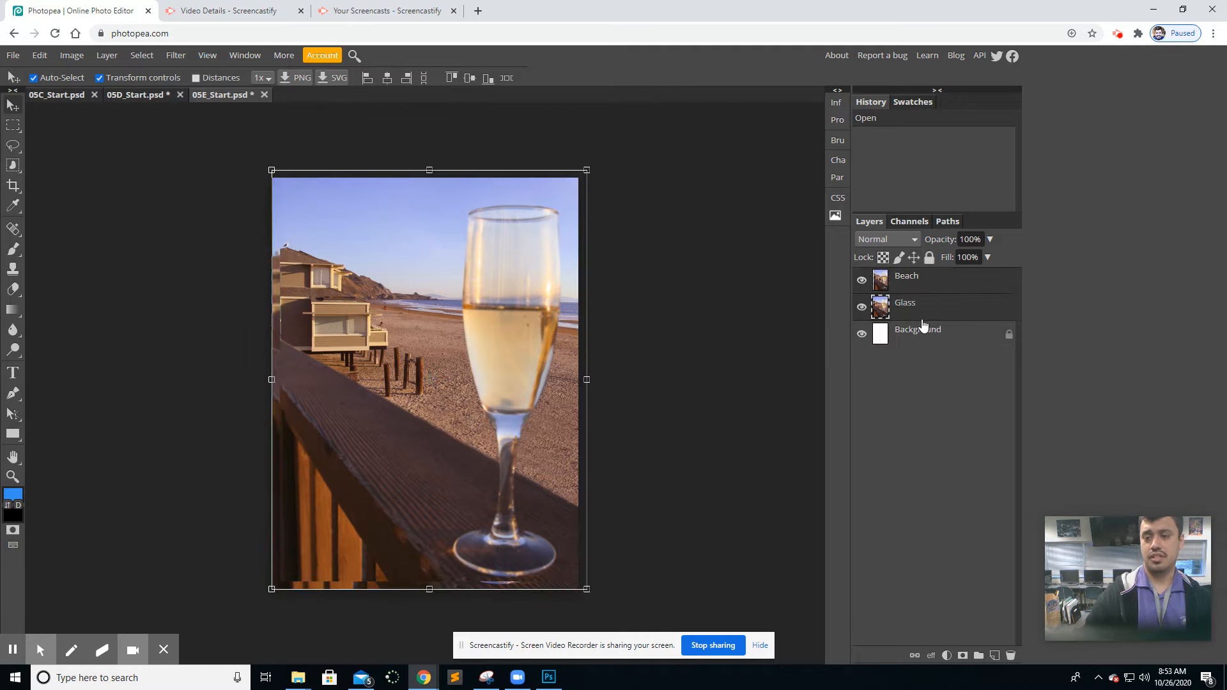
pyautogui.click(39, 55)
pyautogui.click(90, 397)
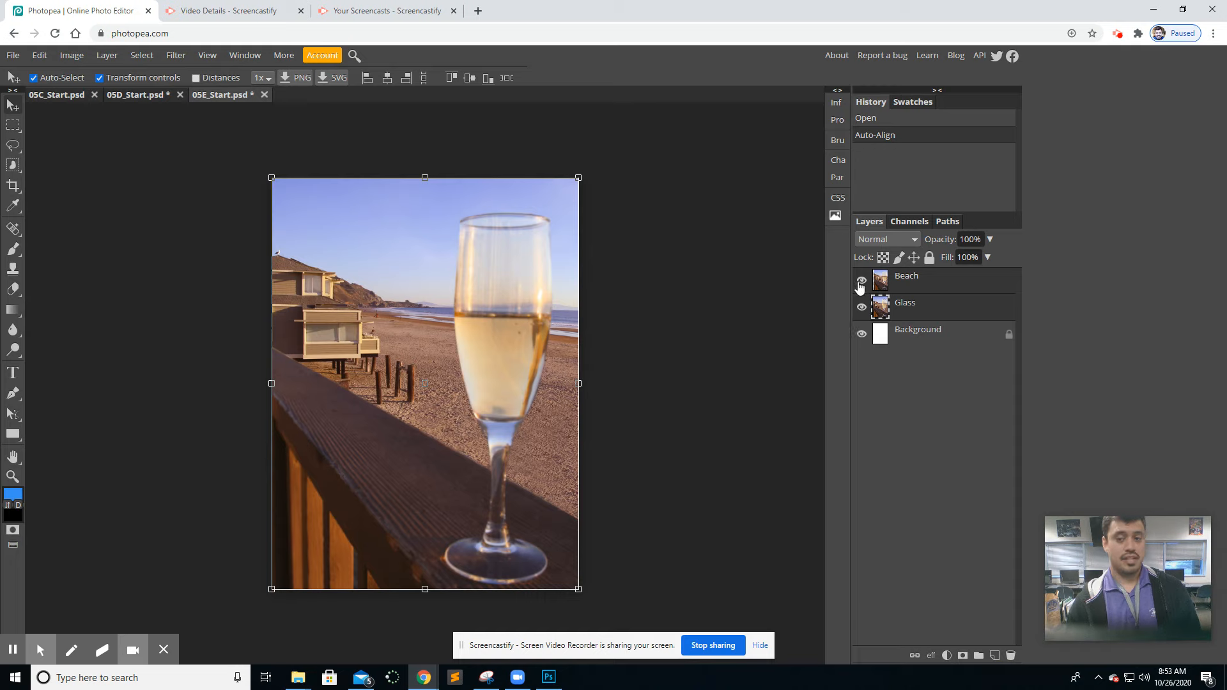
pyautogui.click(861, 284)
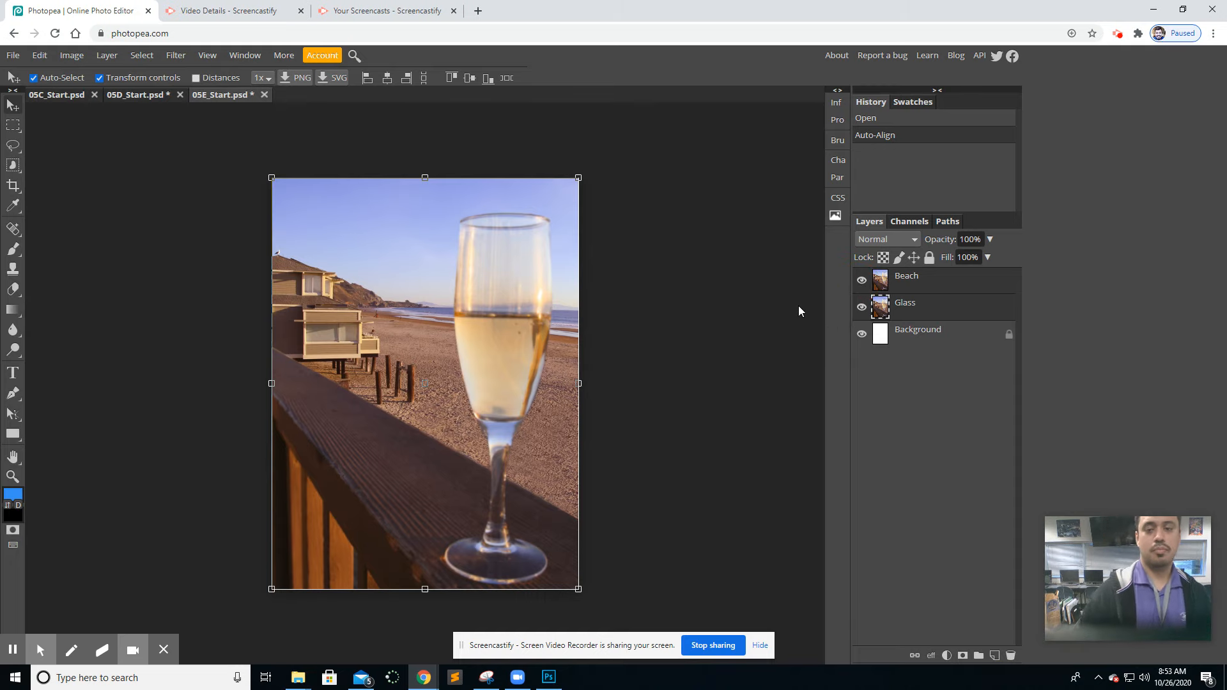
# Auto-Blend the aligned Beach and Glass layers, and compare the result with the document's originally opened state
pyautogui.click(40, 55)
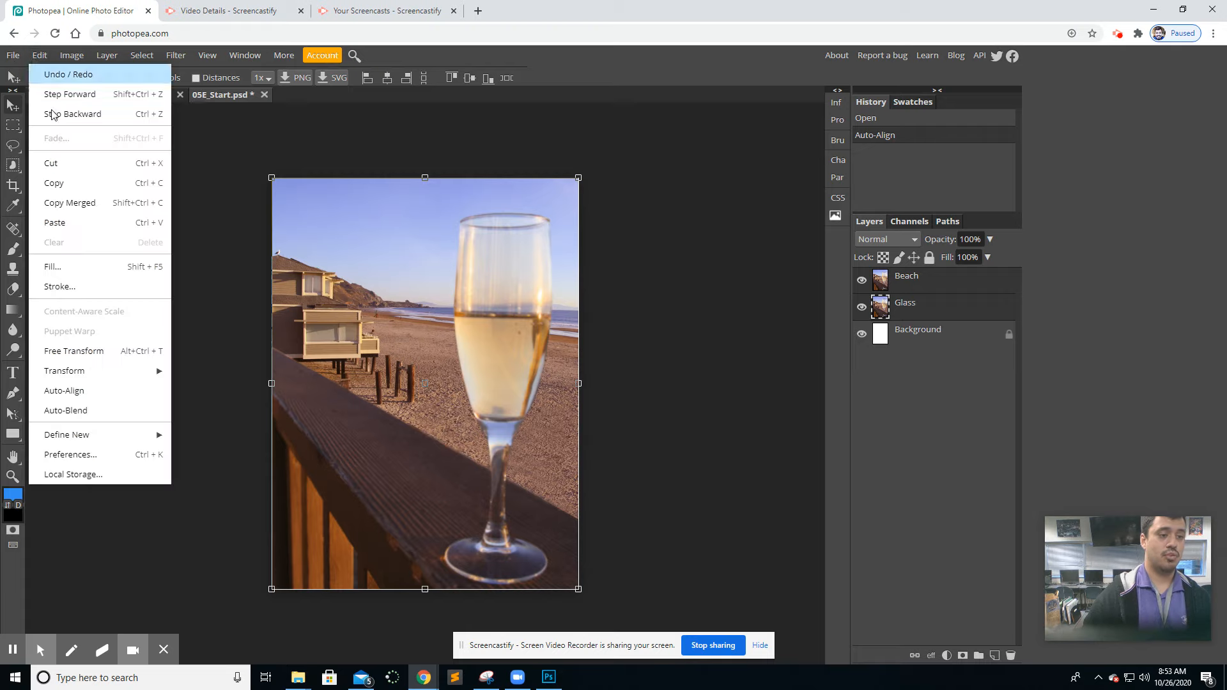
pyautogui.click(100, 417)
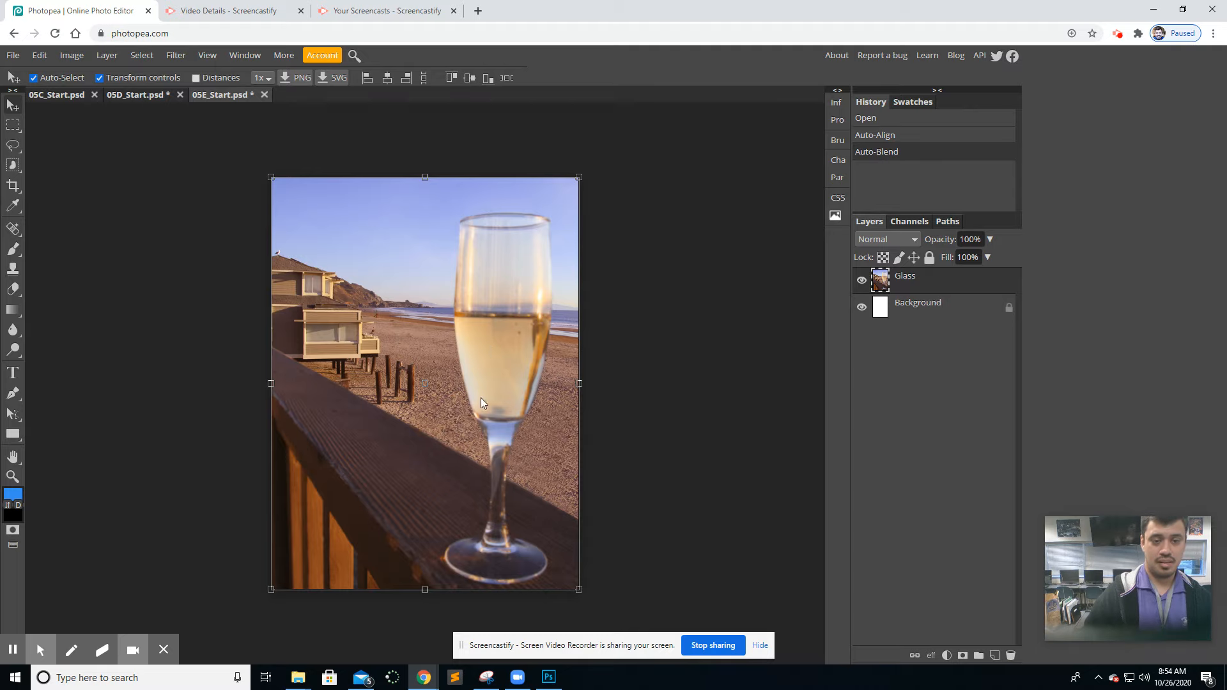
pyautogui.click(864, 282)
pyautogui.click(865, 284)
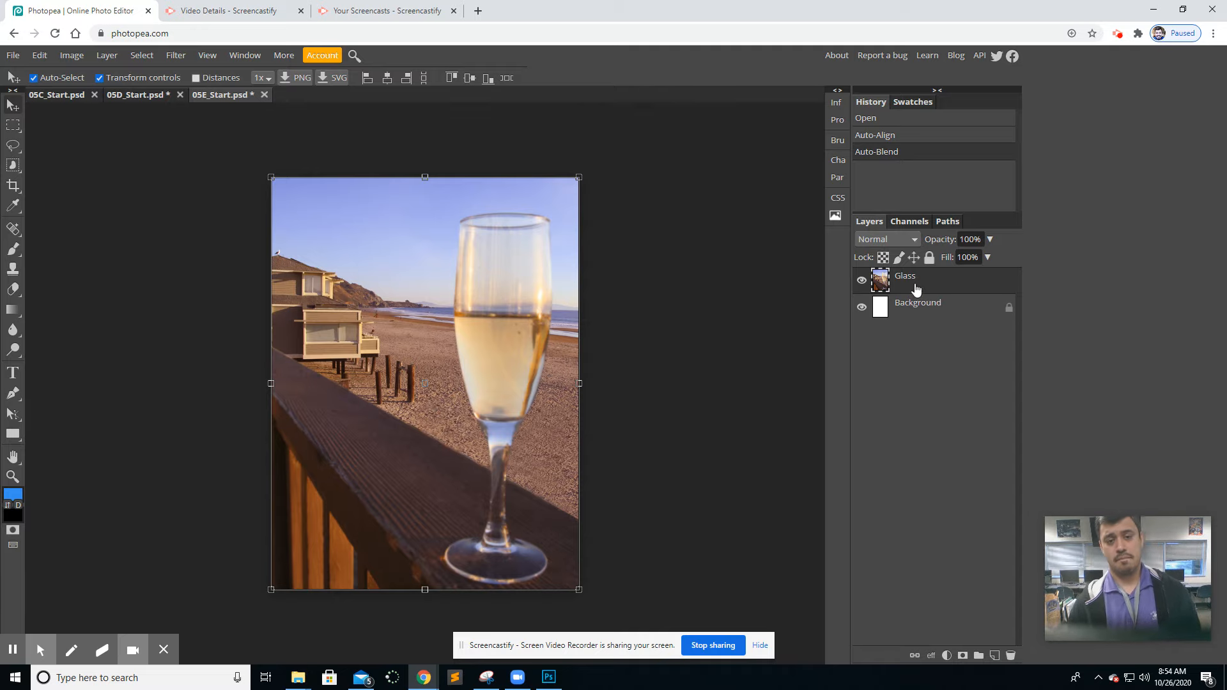
pyautogui.click(872, 122)
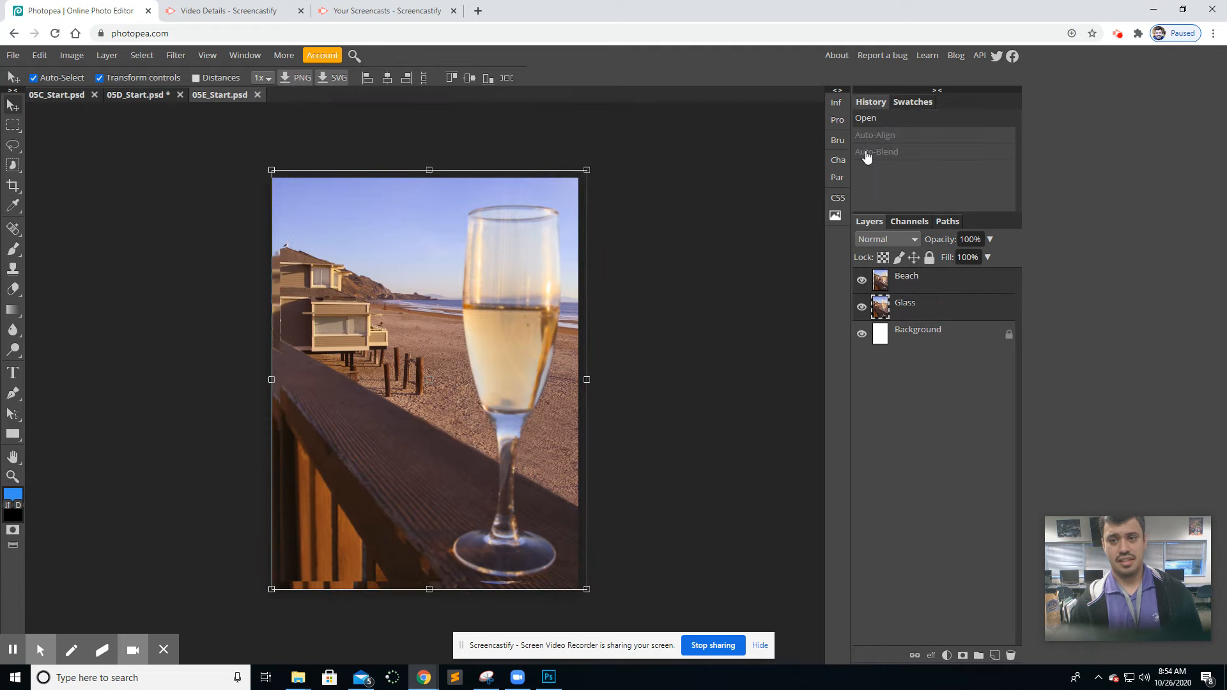
pyautogui.click(875, 154)
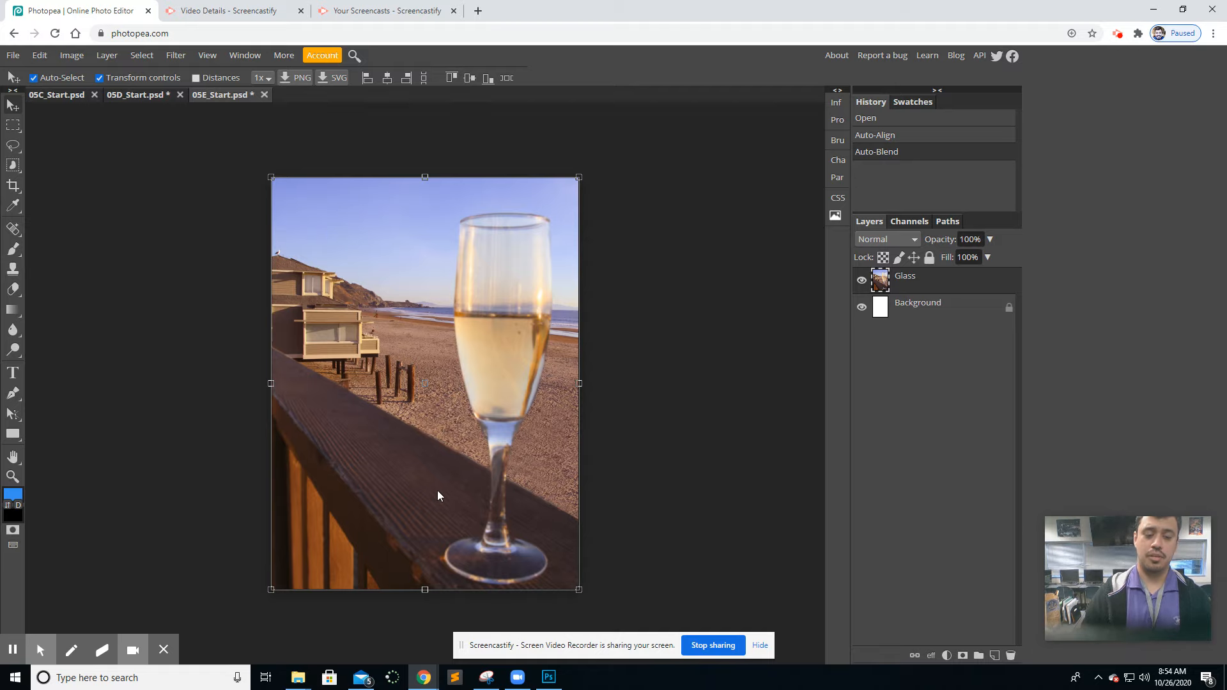
# Switch to Photoshop
pyautogui.click(543, 679)
pyautogui.click(34, 8)
pyautogui.click(48, 22)
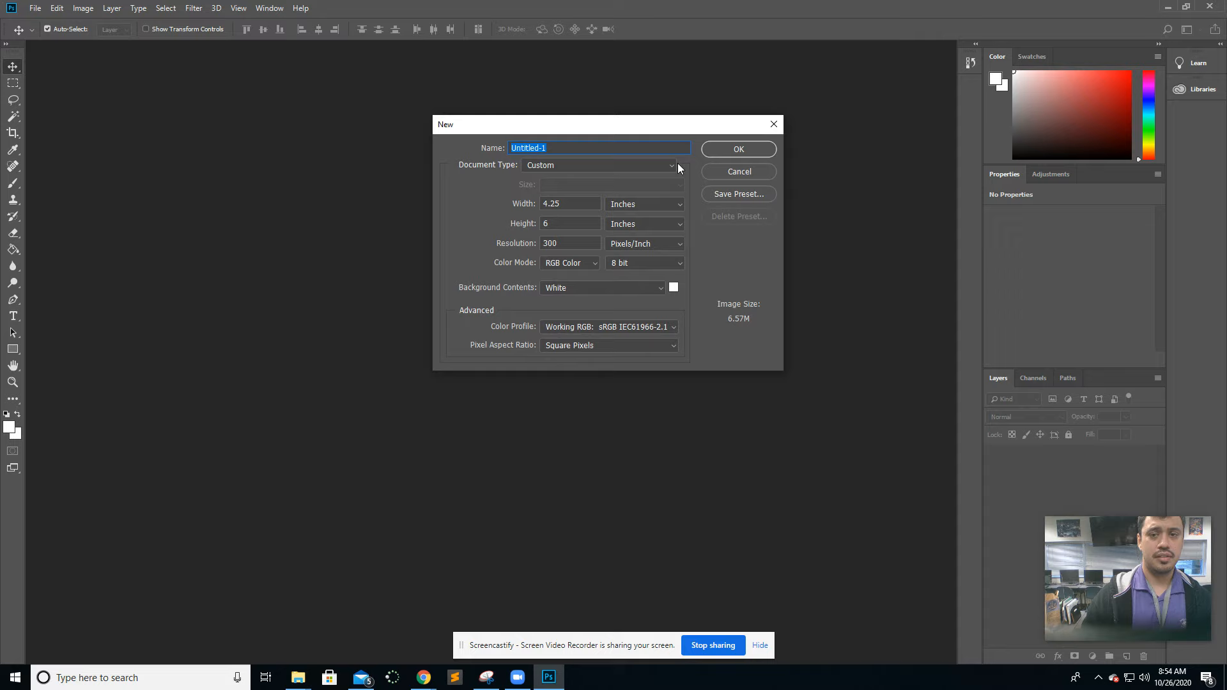
pyautogui.click(774, 124)
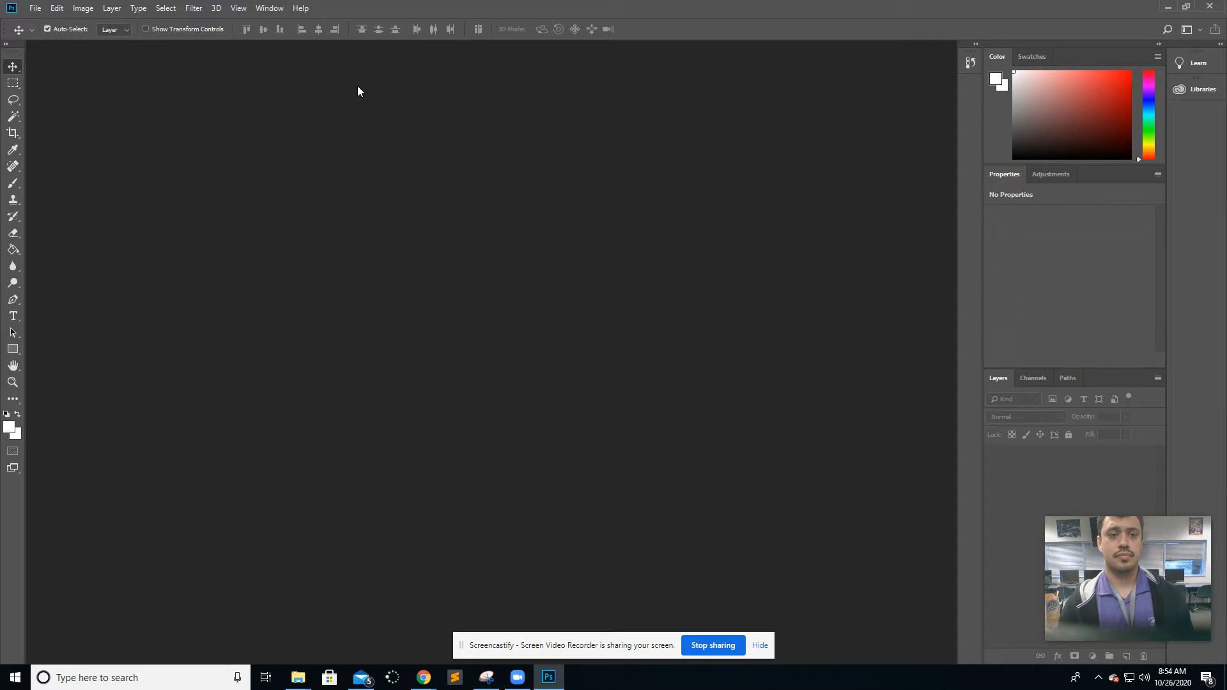
# Open 05D_Start from the Lesson05 folder inside the nested Lessons folders on the Desktop
pyautogui.click(35, 8)
pyautogui.click(51, 36)
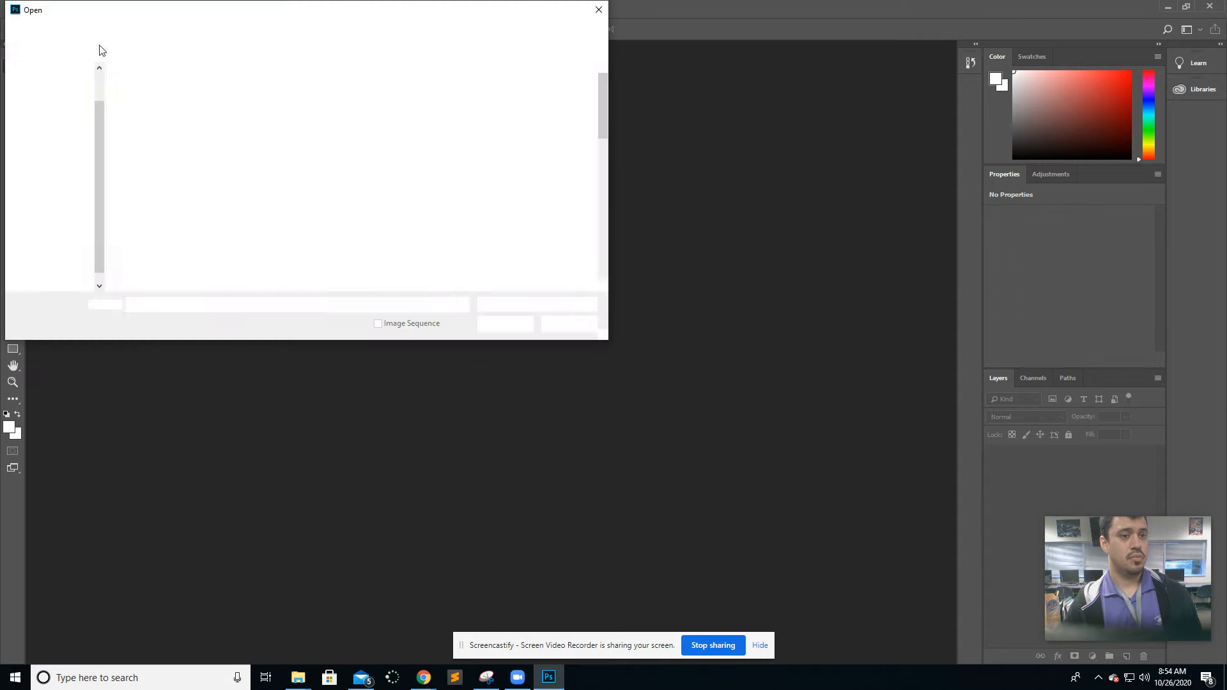
pyautogui.scroll(-5, 217, 182)
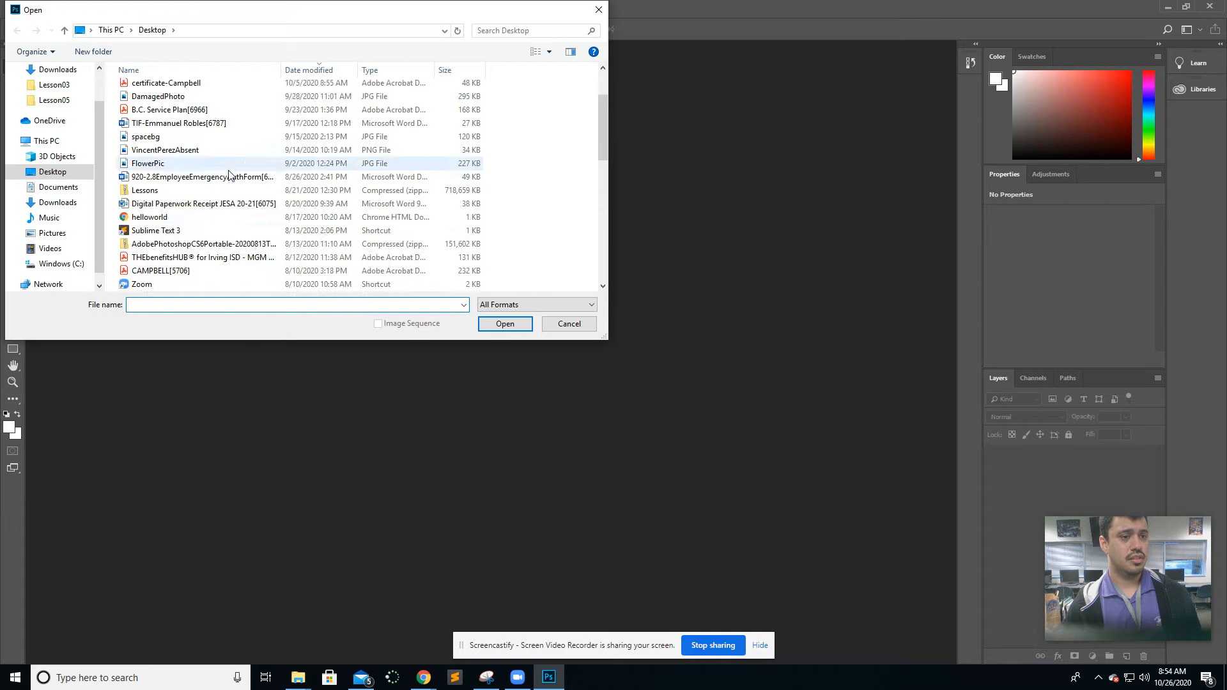
pyautogui.scroll(-7, 218, 183)
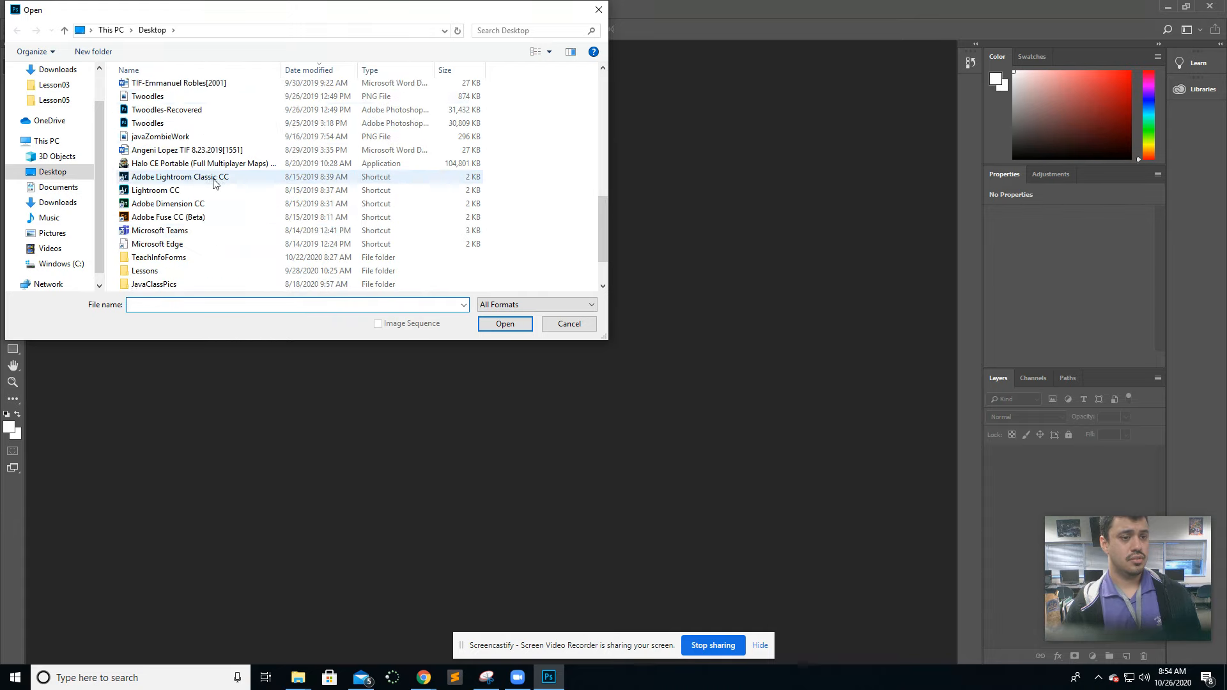
pyautogui.doubleClick(187, 221)
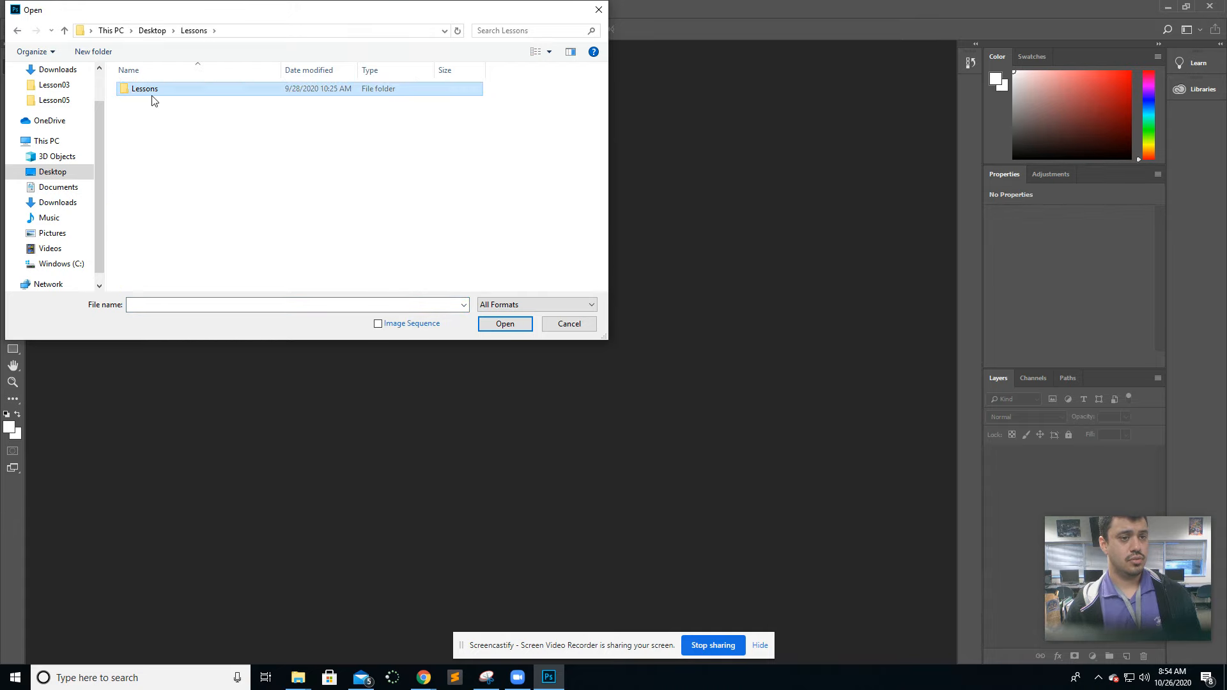
pyautogui.doubleClick(151, 97)
pyautogui.click(155, 131)
pyautogui.doubleClick(155, 131)
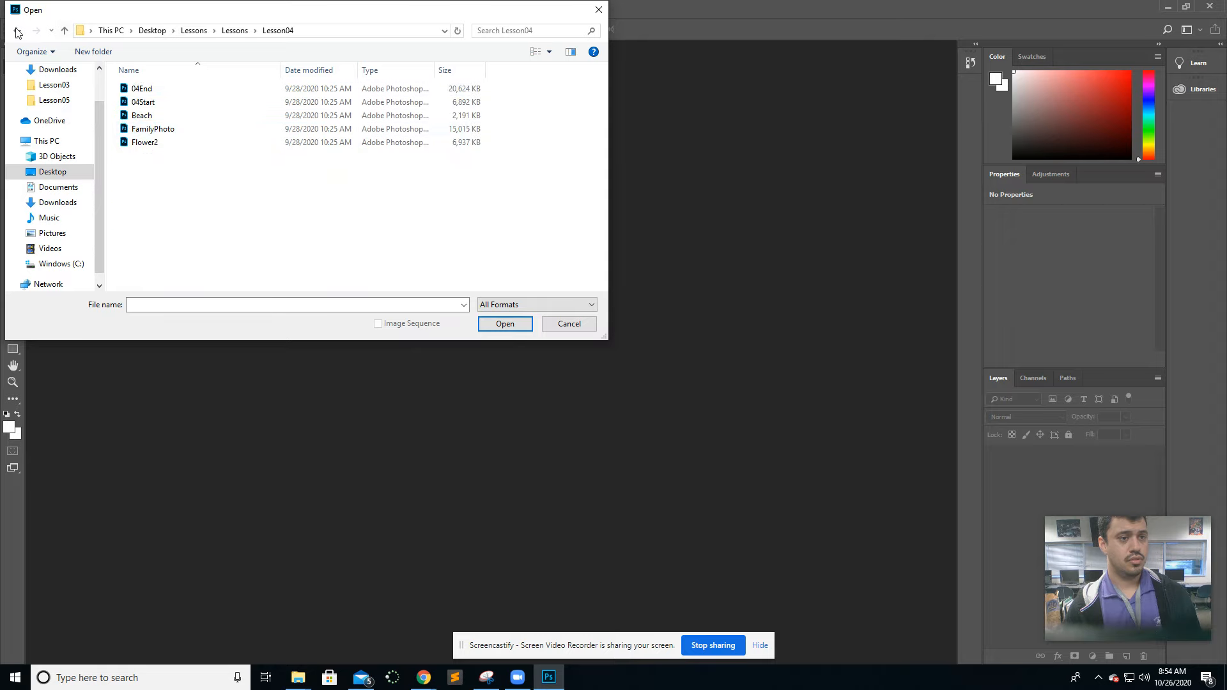
pyautogui.hotkey('alt', 'Left')
pyautogui.doubleClick(160, 143)
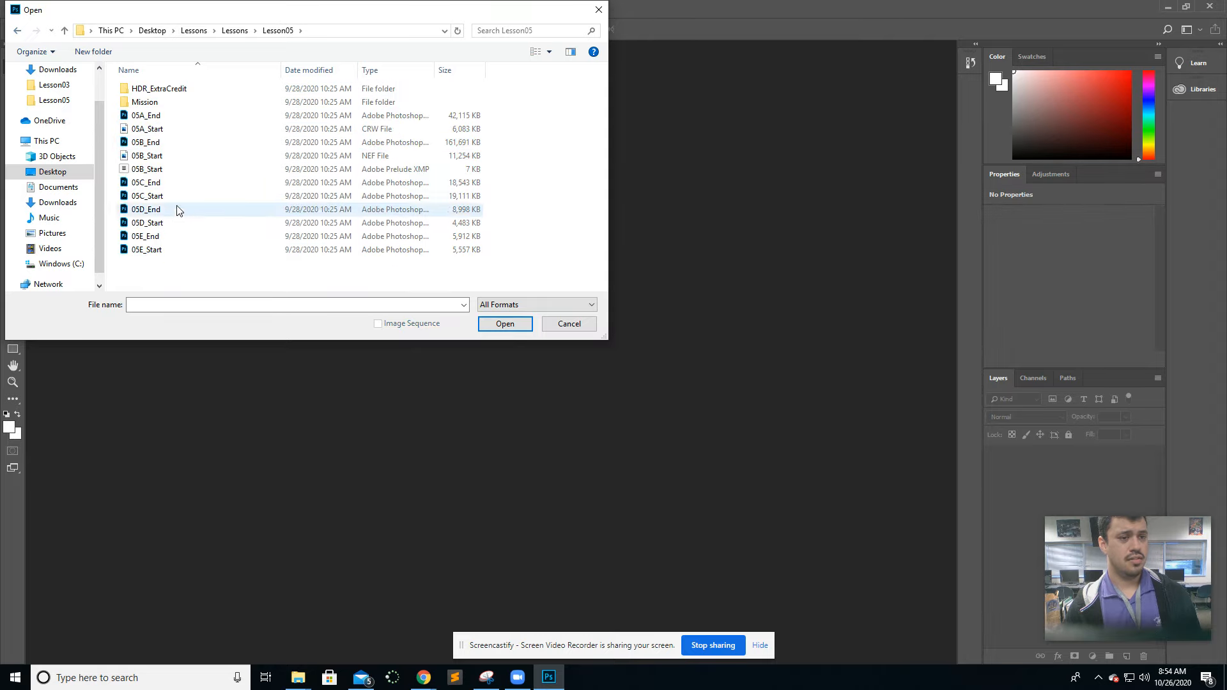
pyautogui.doubleClick(178, 230)
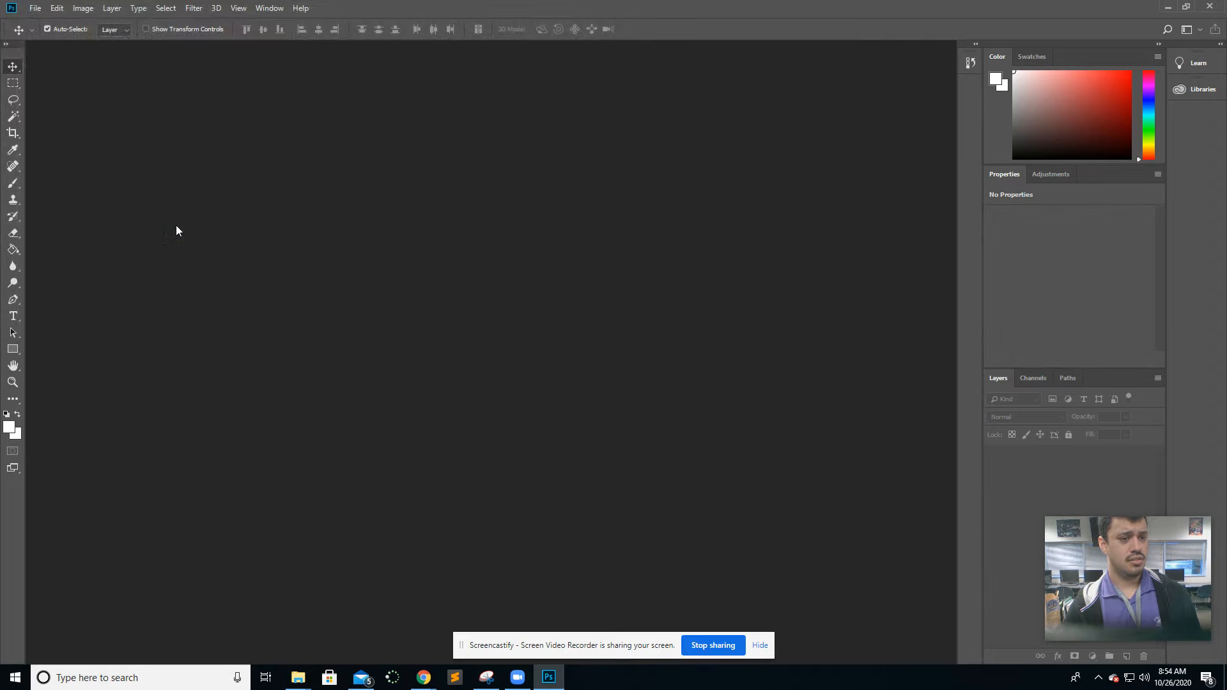
# Open 05E_Start from the Lesson05 folder
pyautogui.click(34, 8)
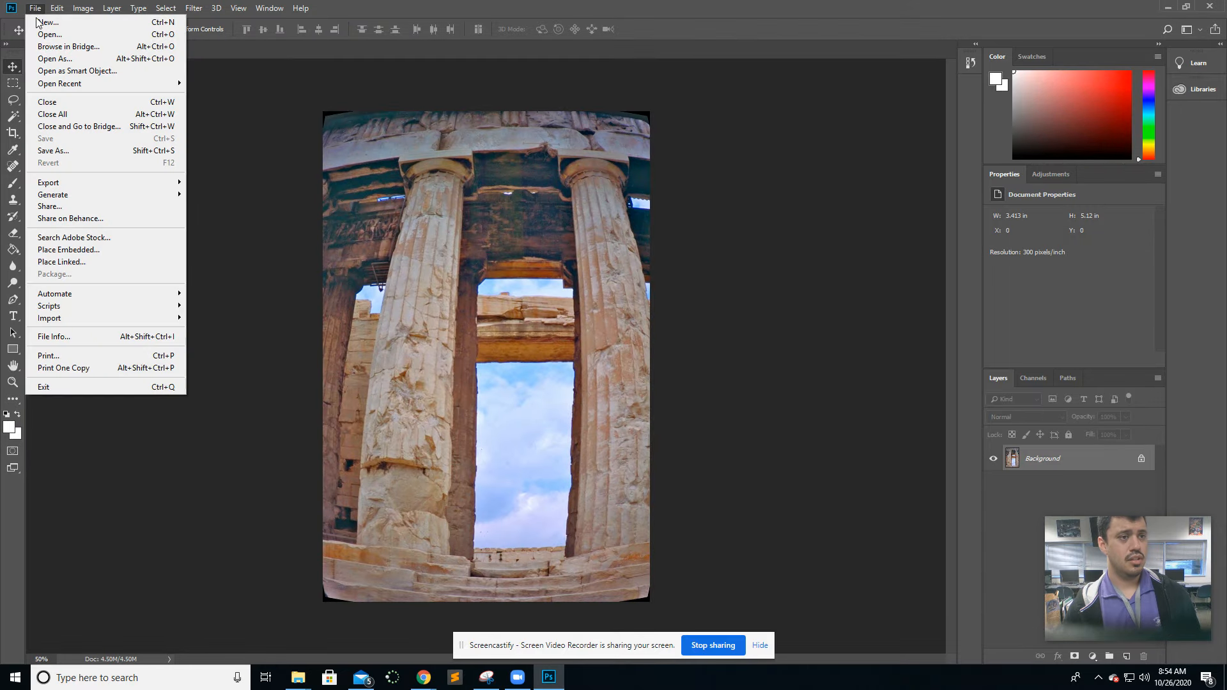
pyautogui.click(51, 37)
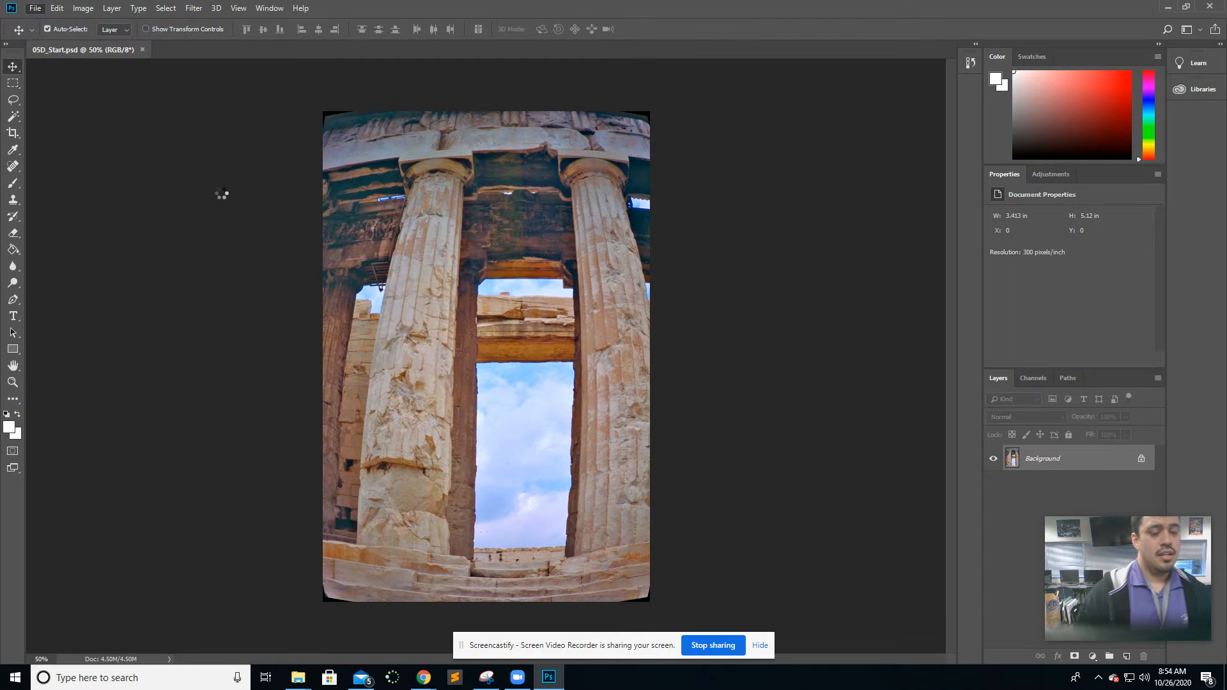
pyautogui.doubleClick(176, 249)
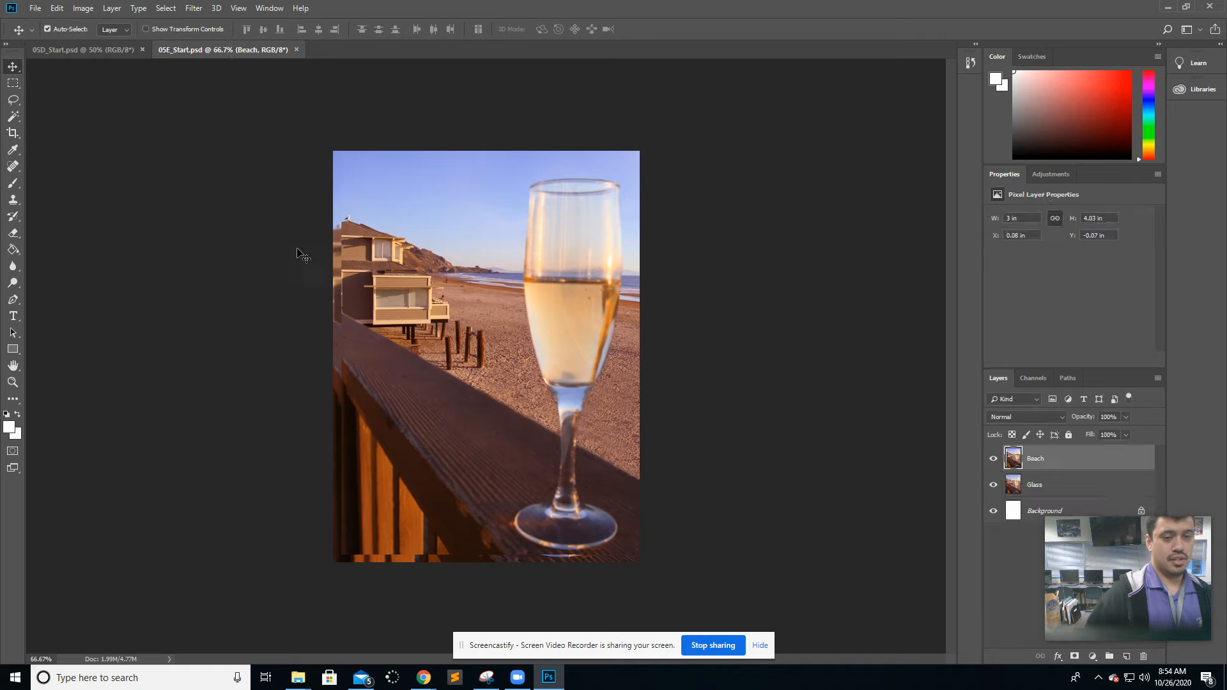
# Auto-align the Glass and Beach layers using Auto projection, and check the alignment by toggling the Beach layer's visibility
pyautogui.click(1058, 486)
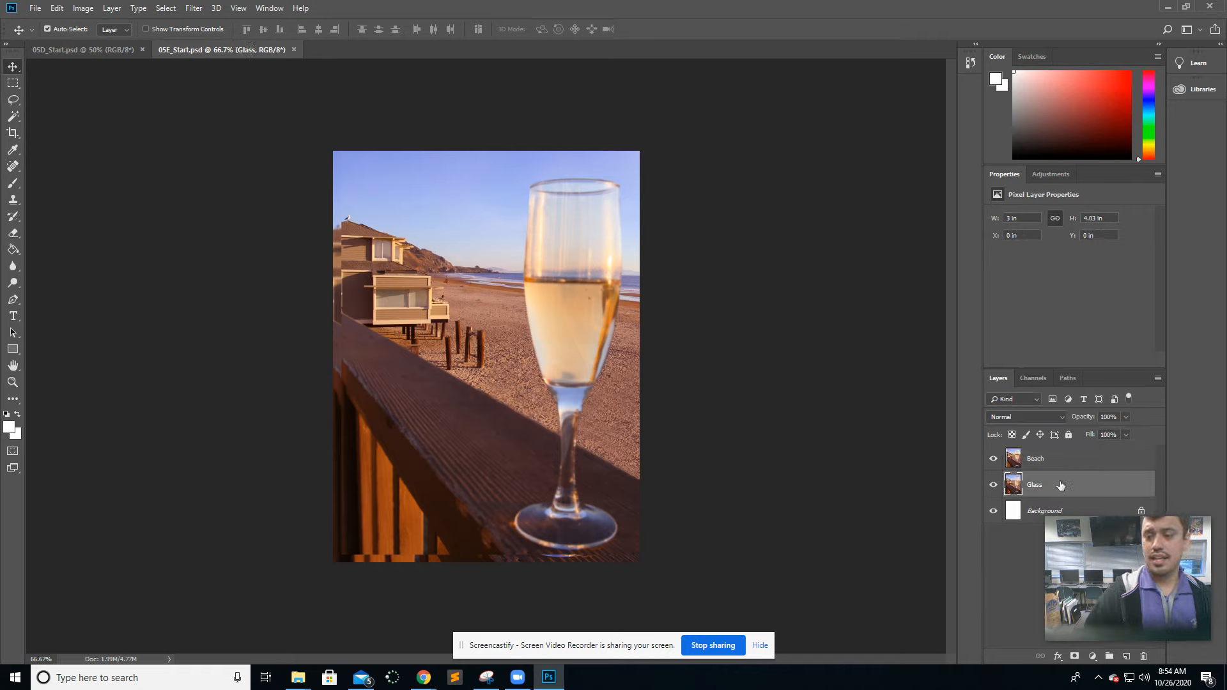
pyautogui.keyDown('shift'); pyautogui.click(1042, 460); pyautogui.keyUp('shift')
pyautogui.click(57, 8)
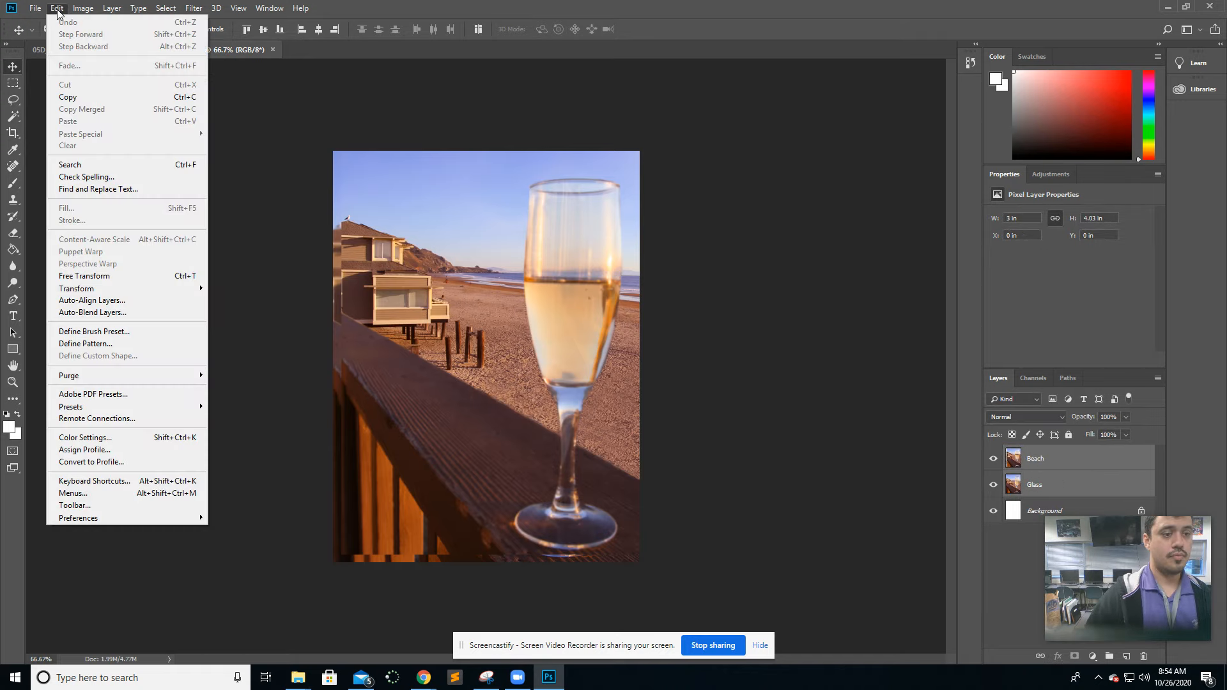
pyautogui.click(92, 300)
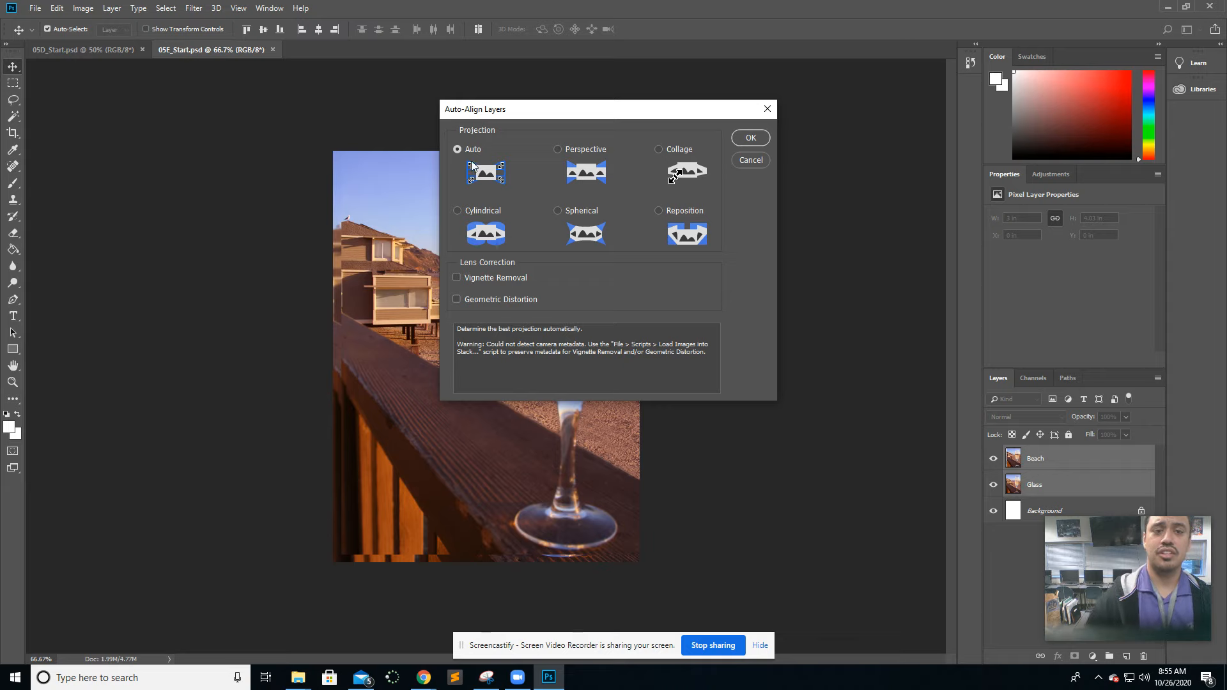
pyautogui.click(750, 138)
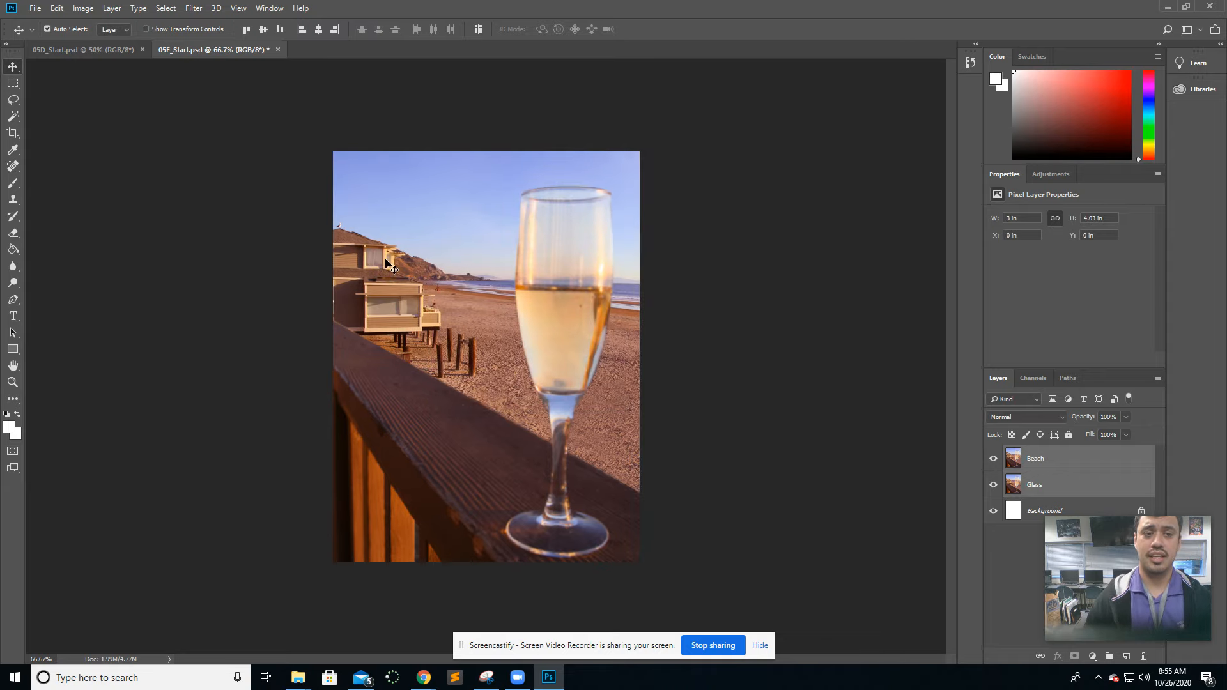
pyautogui.click(994, 459)
pyautogui.click(994, 459)
pyautogui.click(994, 459)
pyautogui.click(995, 459)
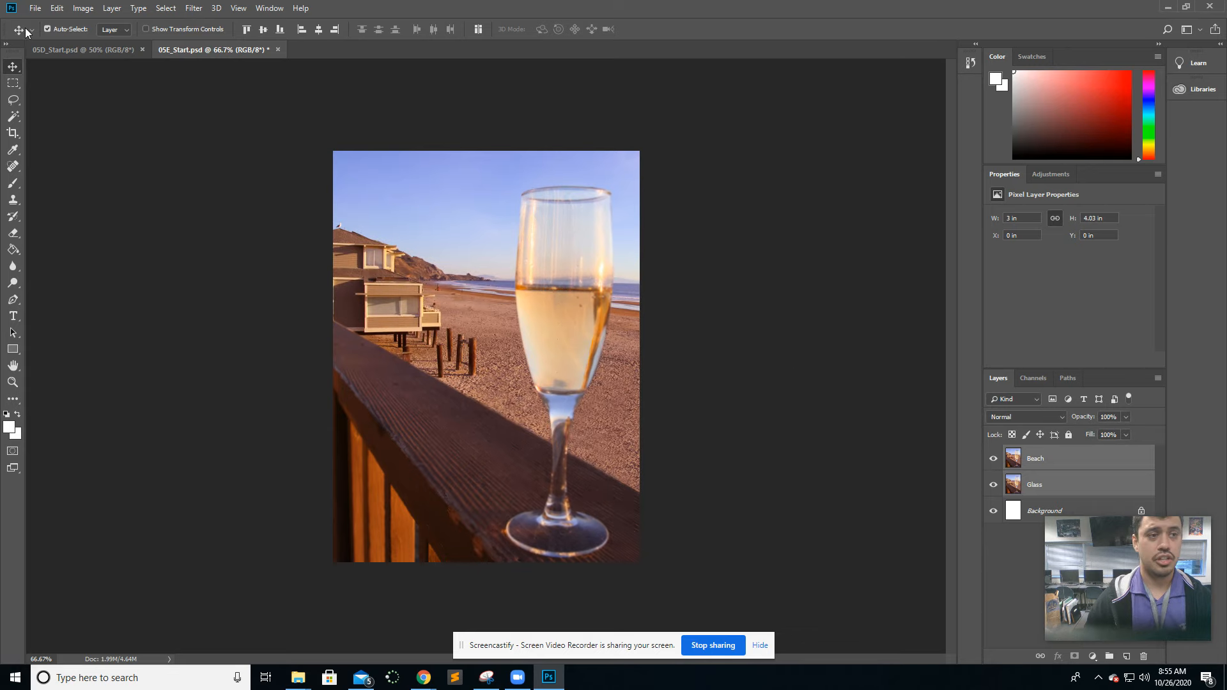
# Auto-blend the Beach and Glass layers with Stack Images, Seamless Tones and Colors, and Content Aware Fill Transparent Areas enabled
pyautogui.click(35, 8)
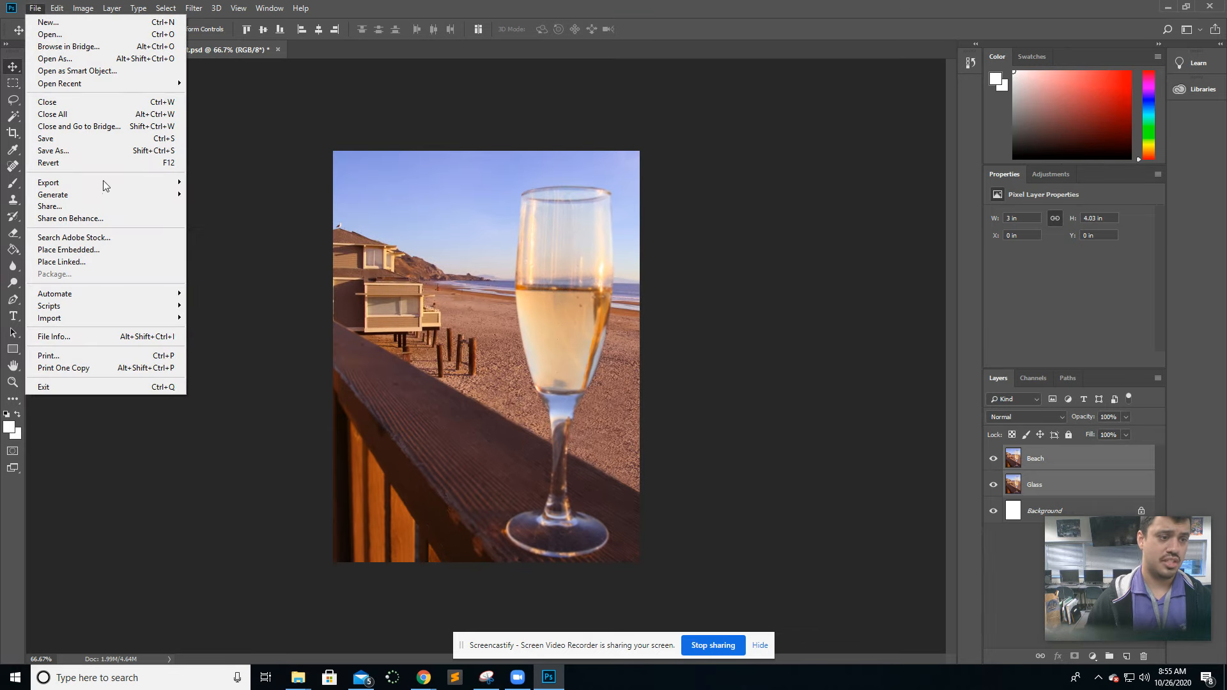
pyautogui.moveTo(57, 8)
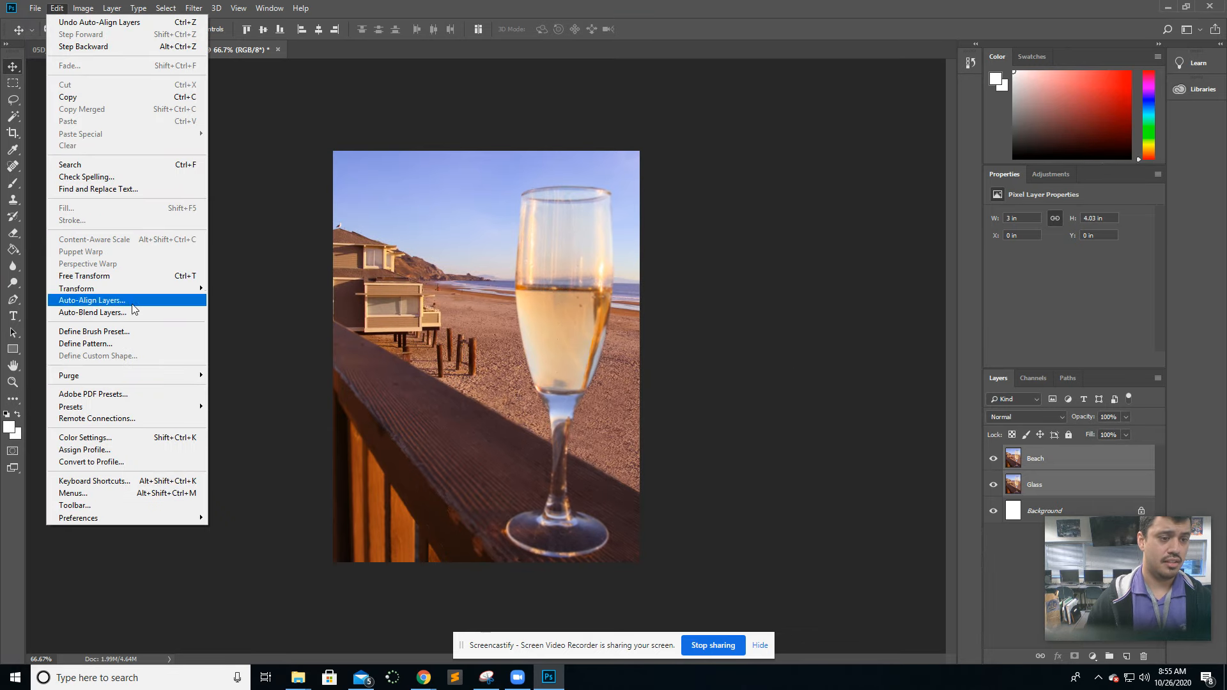
pyautogui.click(92, 312)
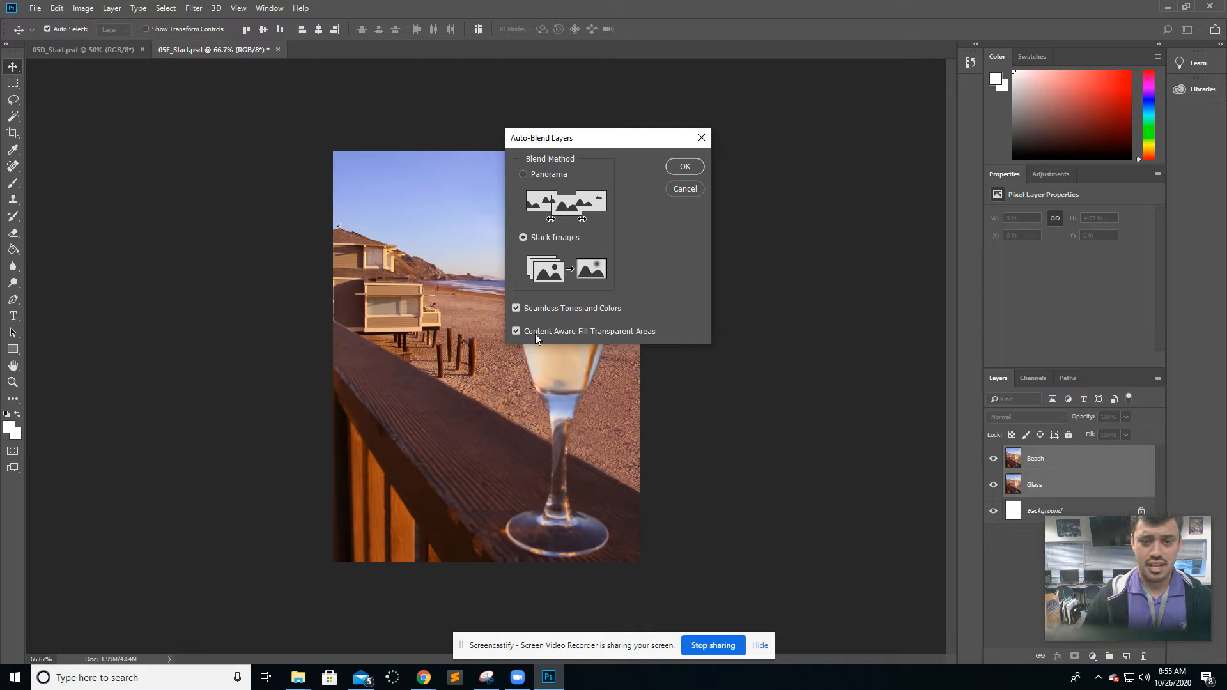
pyautogui.click(668, 165)
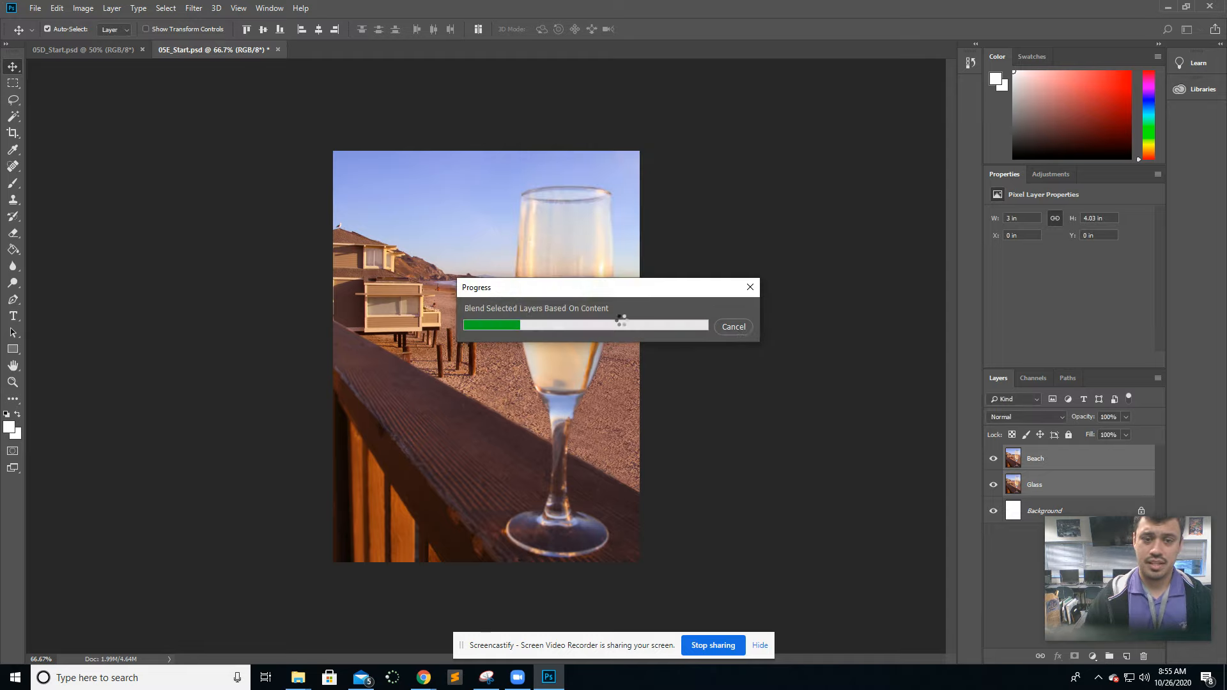
pyautogui.click(594, 251)
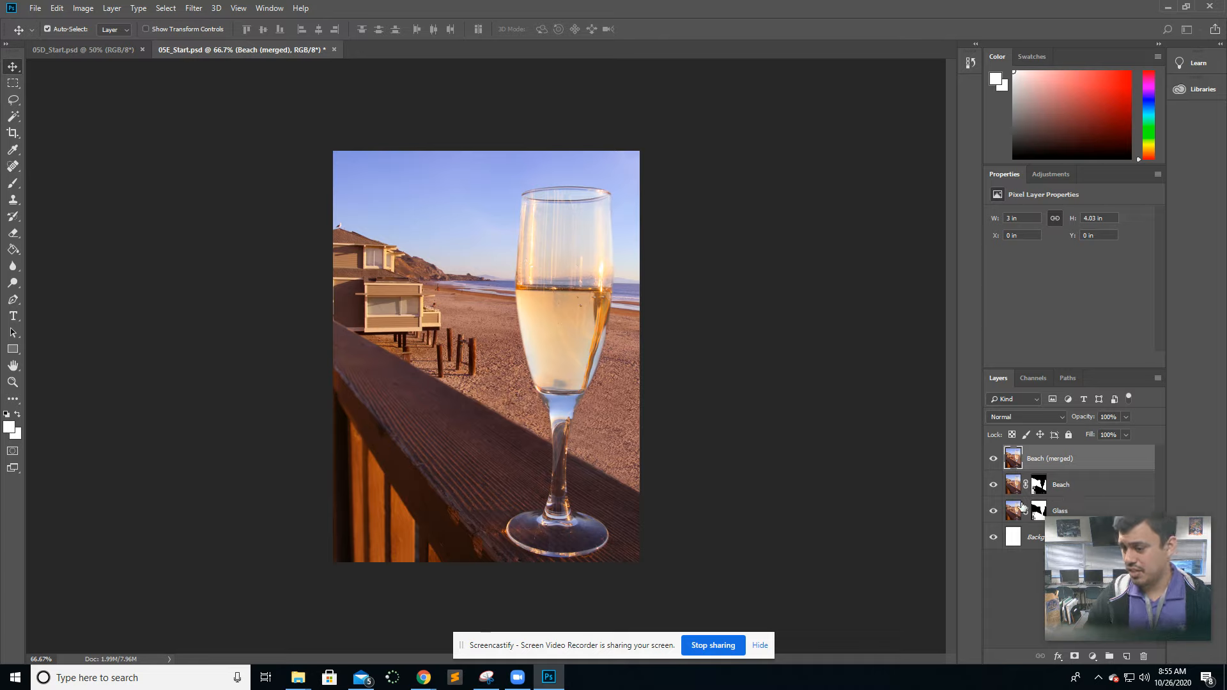
# Compare the Beach (merged) layer with the masked layers beneath it by hiding and reshowing it
pyautogui.moveTo(1054, 551)
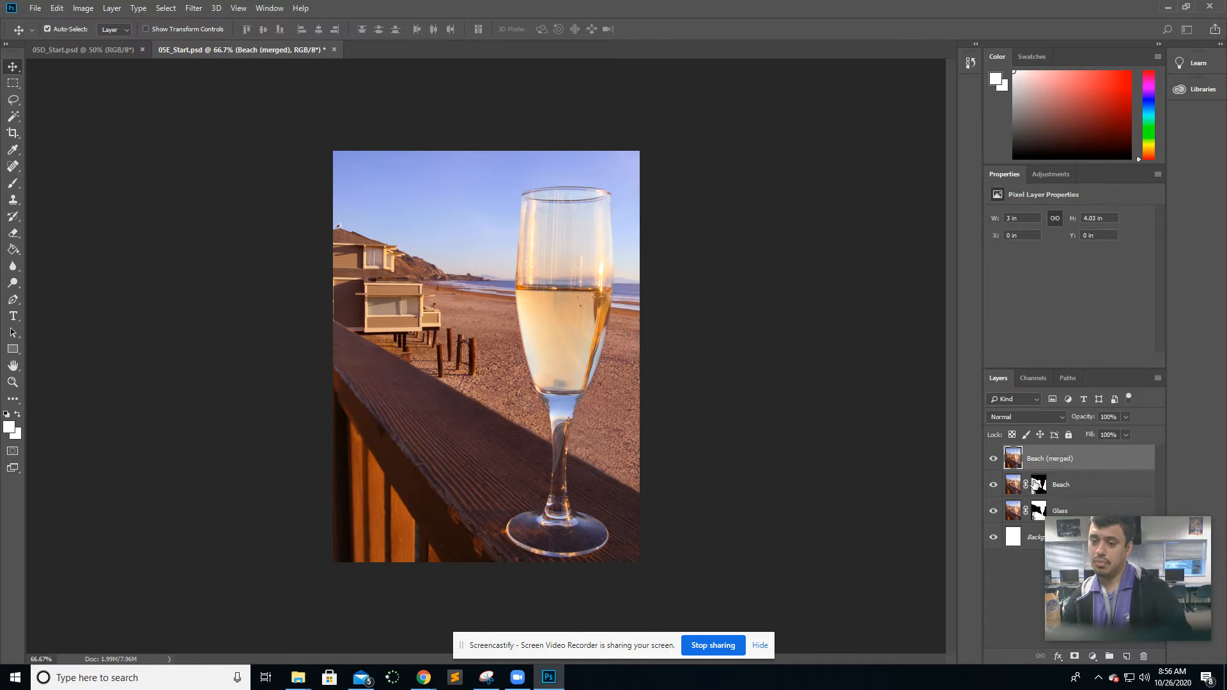
pyautogui.click(993, 458)
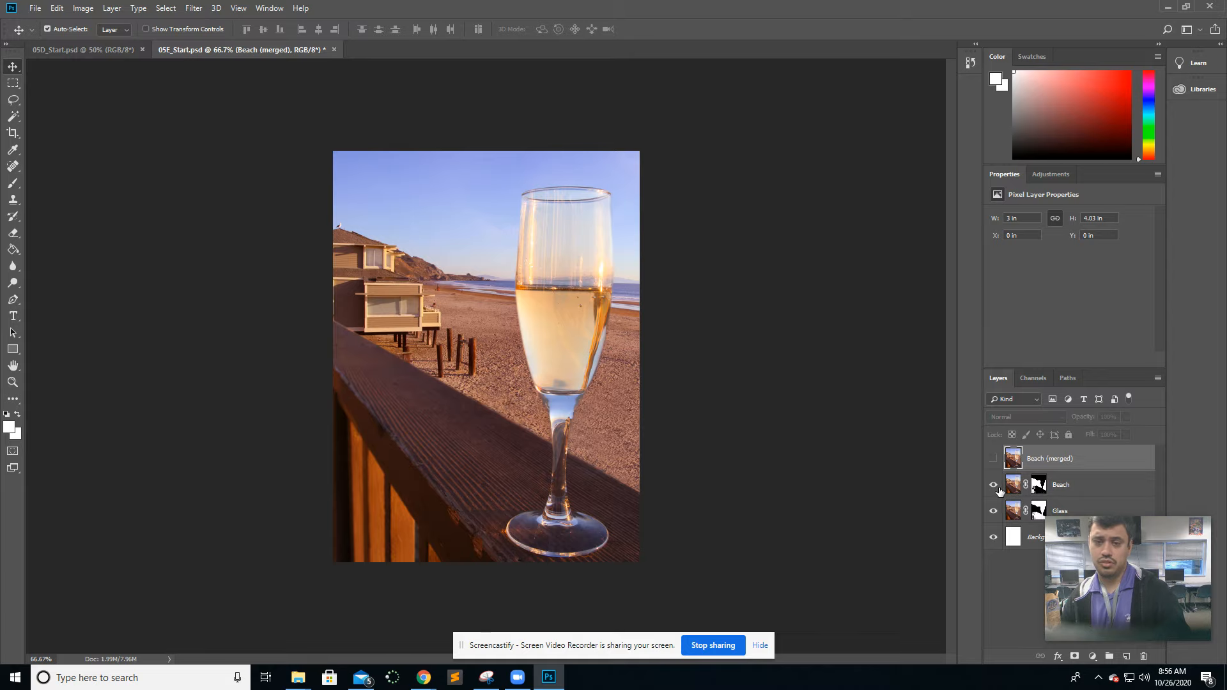
pyautogui.click(1072, 490)
pyautogui.click(993, 461)
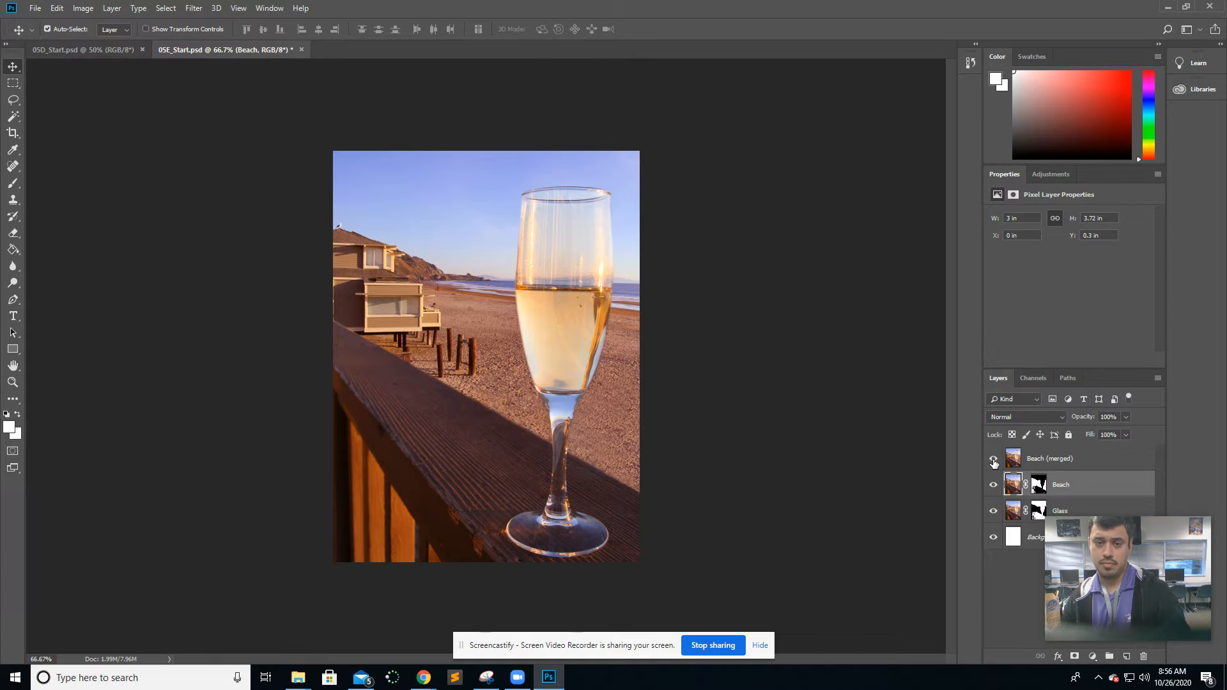
# Examine the masked Beach and Glass layers by isolating each one, restoring all layers' visibility and selecting Beach (merged)
pyautogui.click(995, 461)
pyautogui.click(994, 484)
pyautogui.click(994, 461)
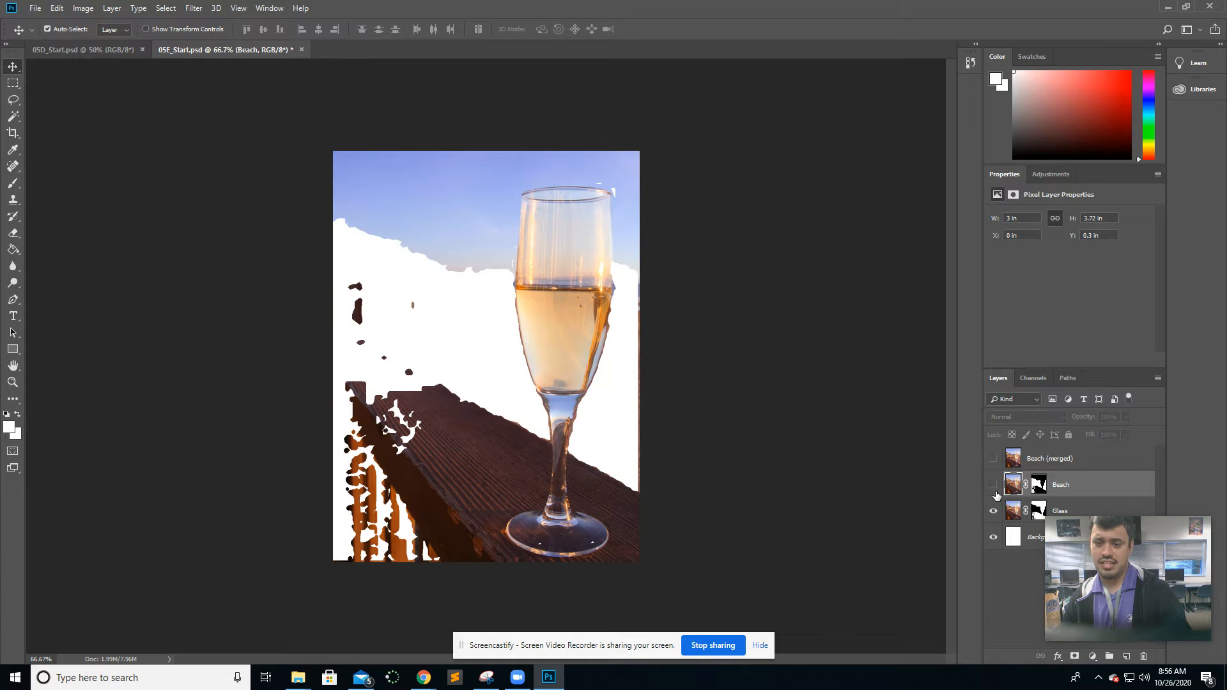
pyautogui.click(994, 512)
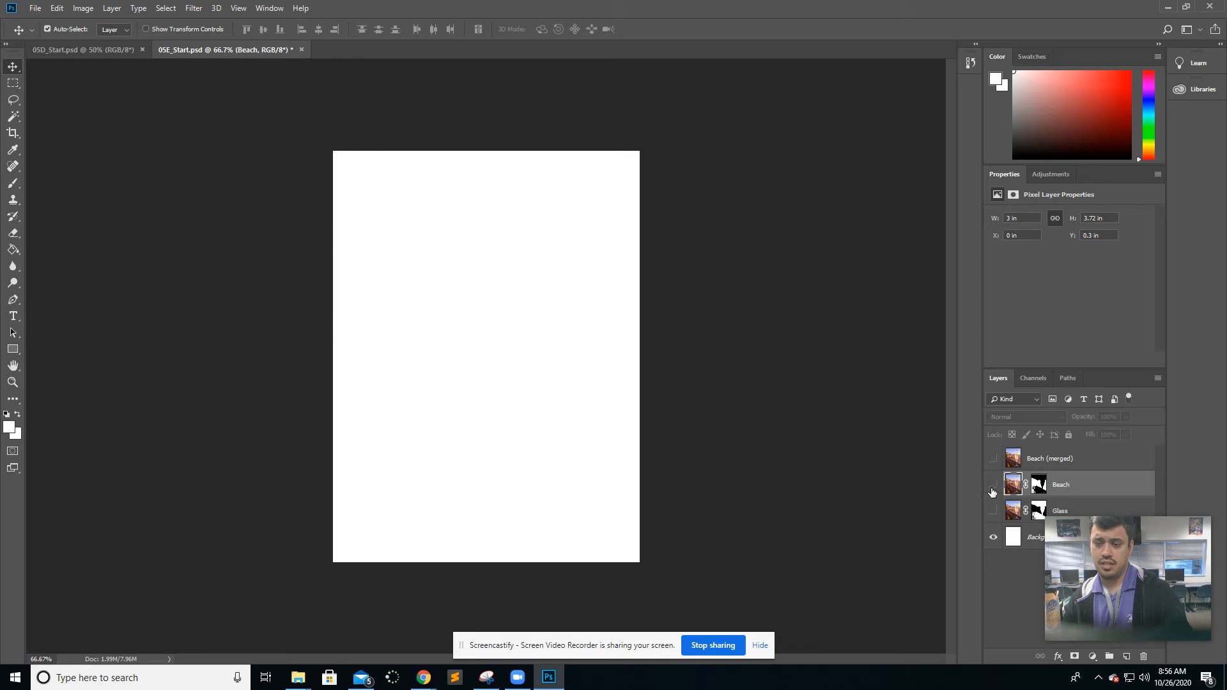
pyautogui.click(994, 485)
pyautogui.click(994, 511)
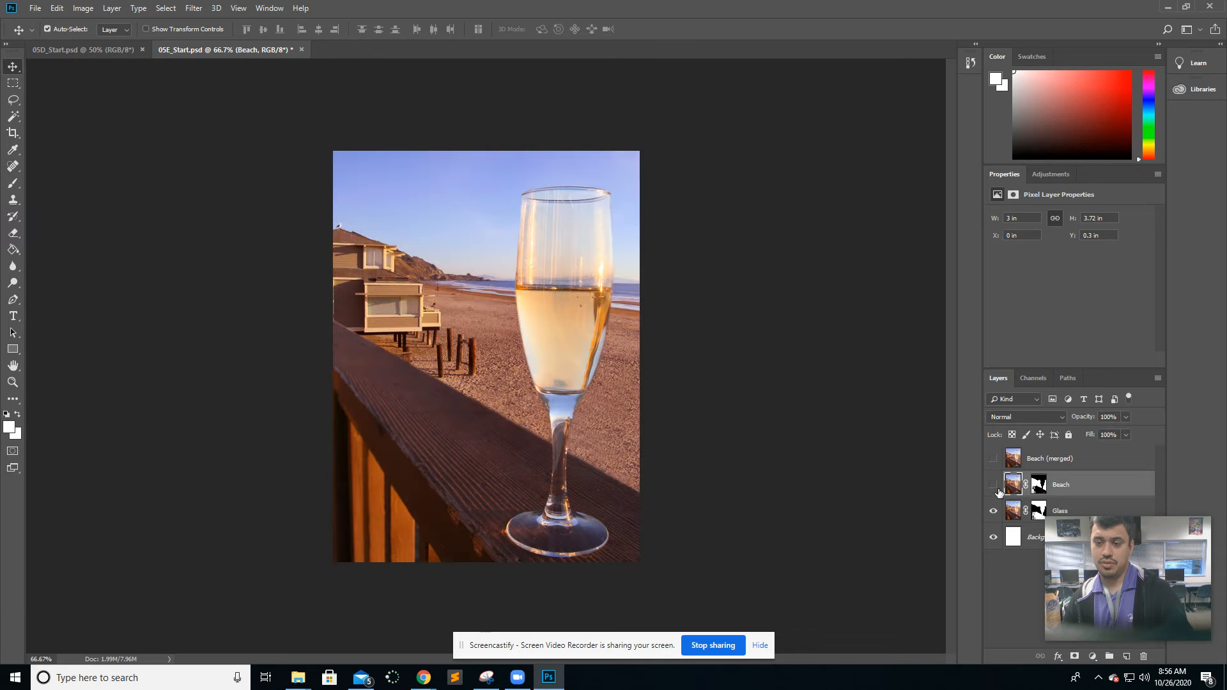
pyautogui.click(994, 485)
pyautogui.click(994, 511)
pyautogui.click(993, 485)
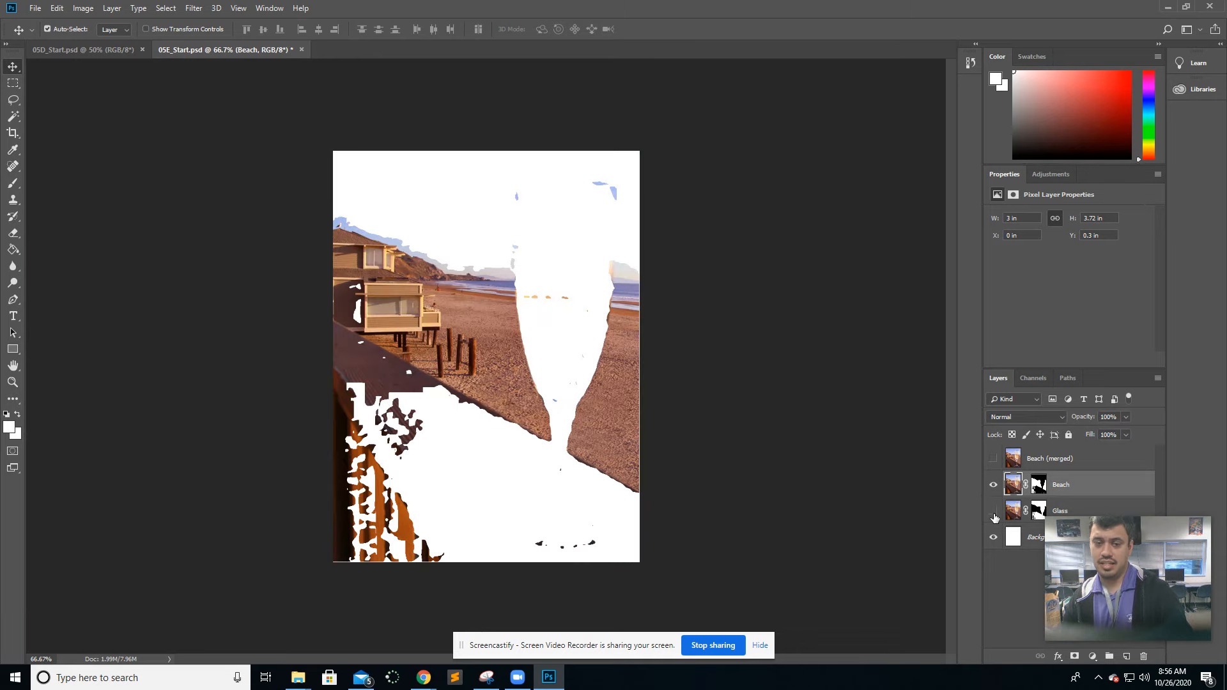
pyautogui.click(994, 511)
pyautogui.click(994, 458)
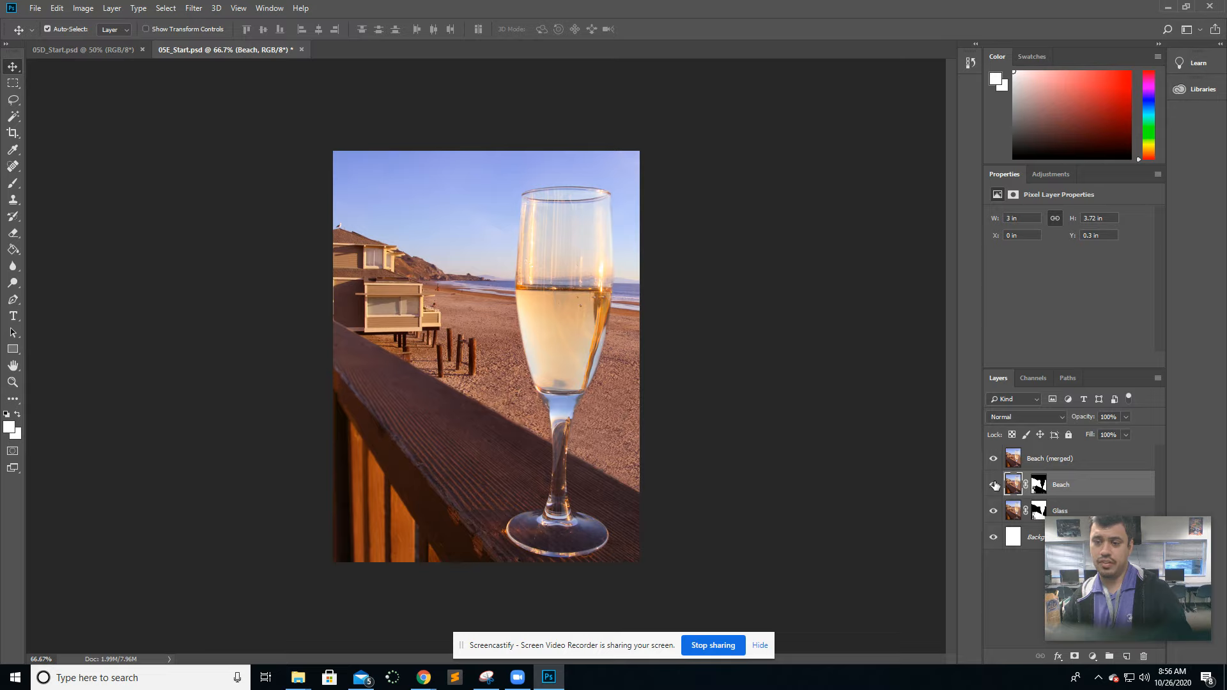
pyautogui.click(1061, 460)
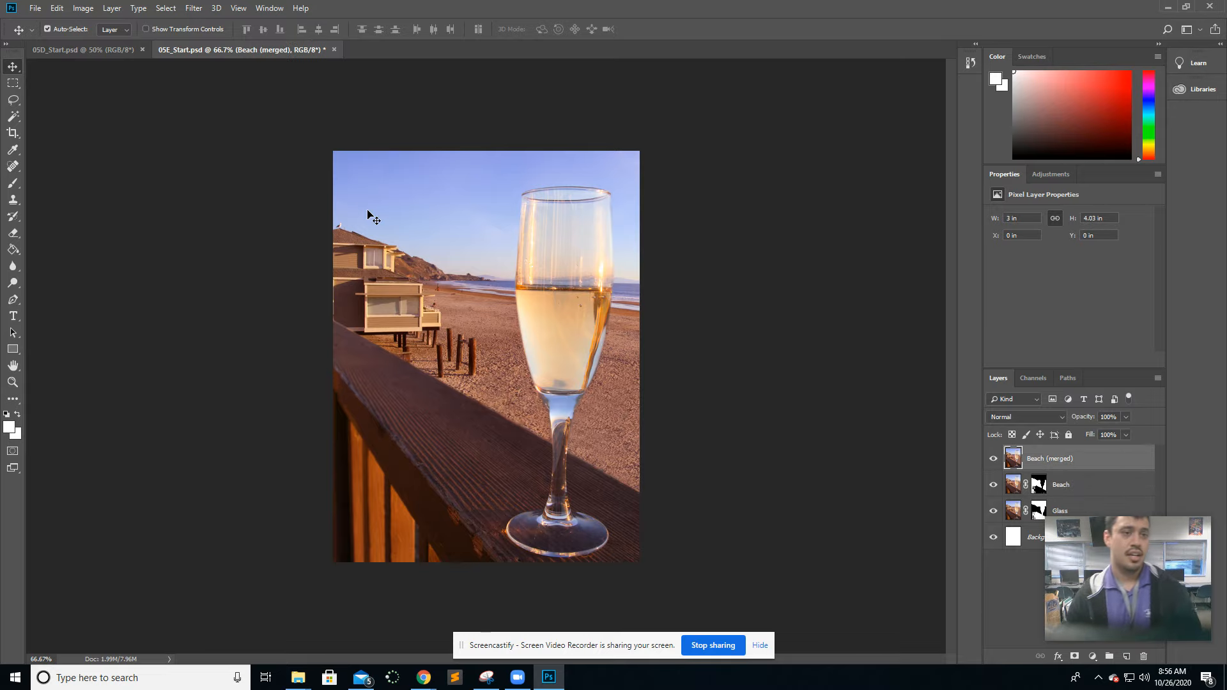